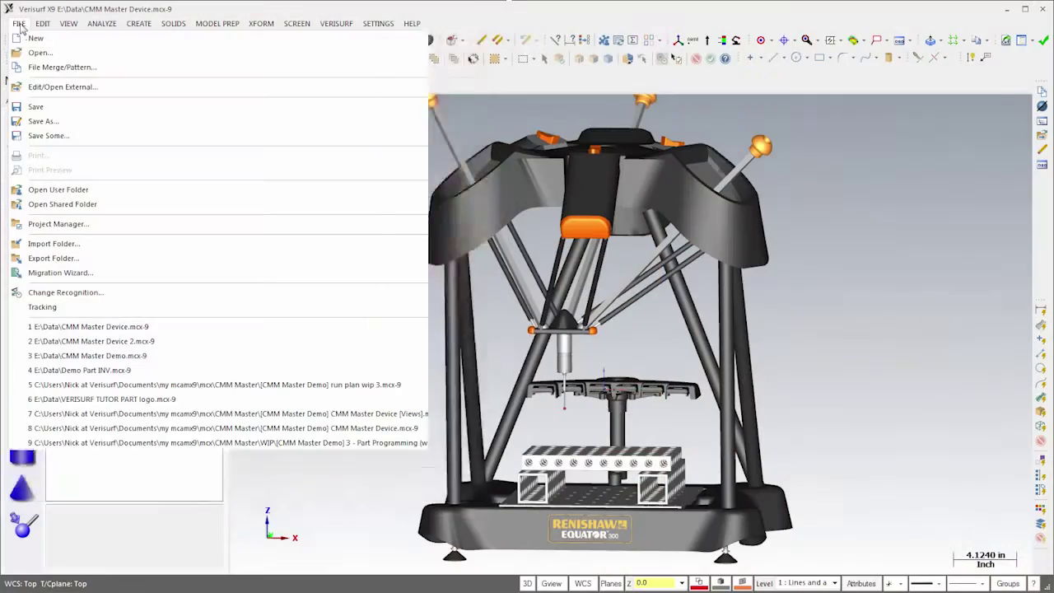
Step: Merge the Demo Part INV file onto the fixture and switch to the saved Part close-up view
left_click(49, 66)
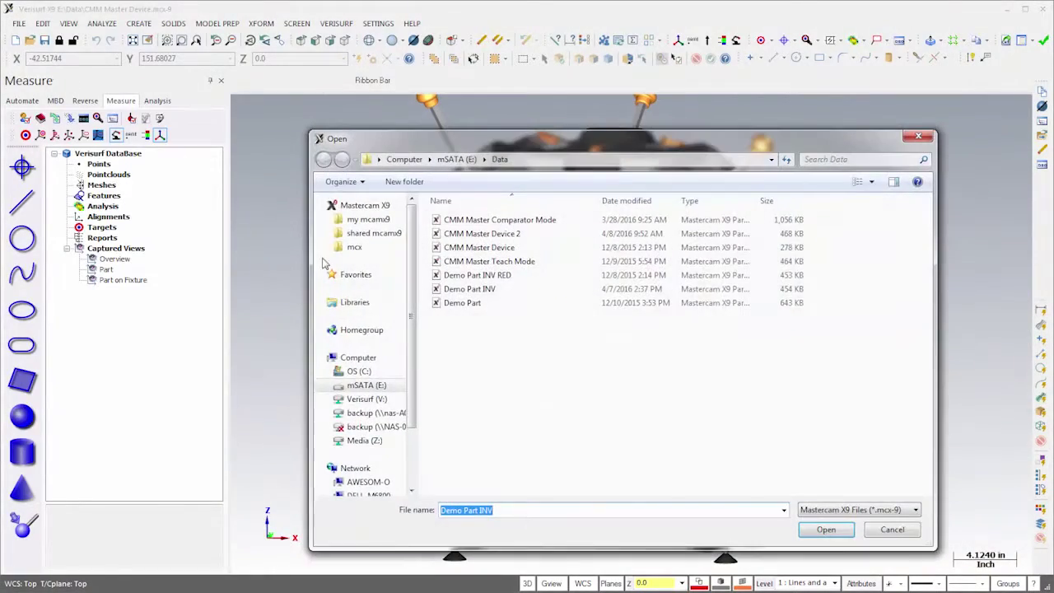
double_click(478, 288)
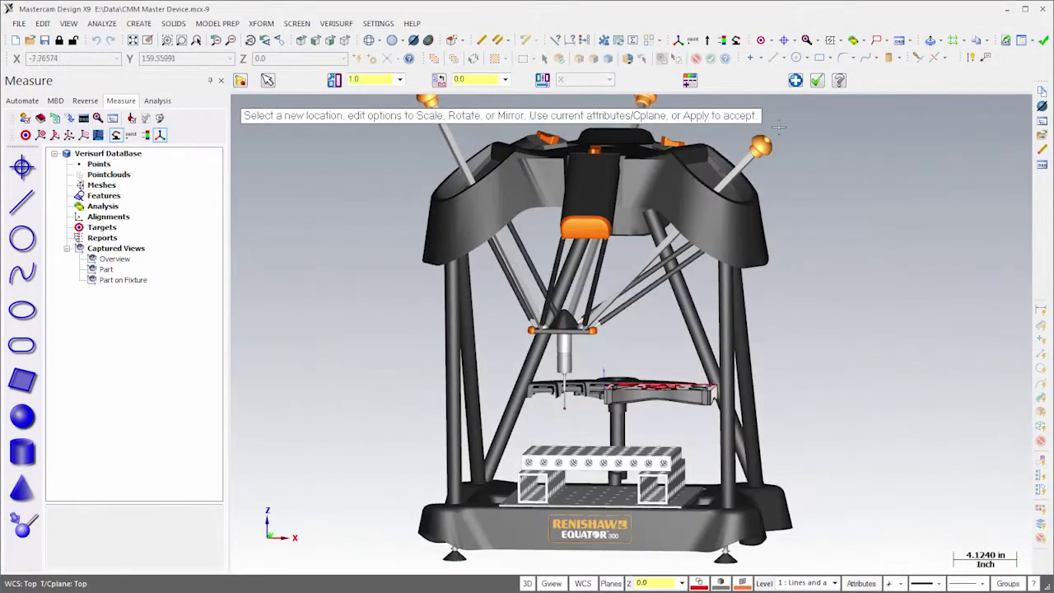
key("Return")
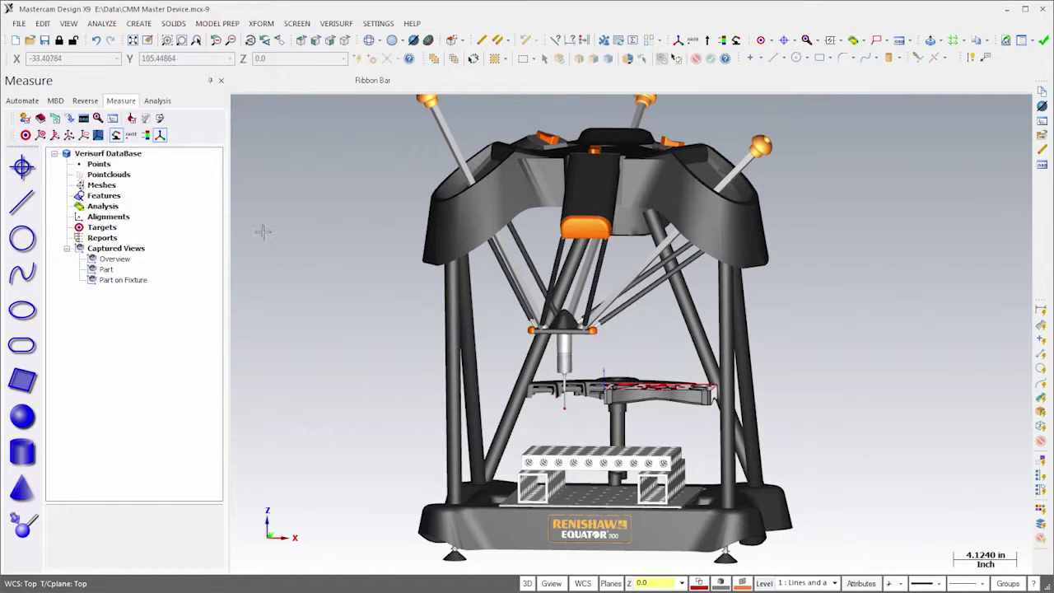
double_click(106, 269)
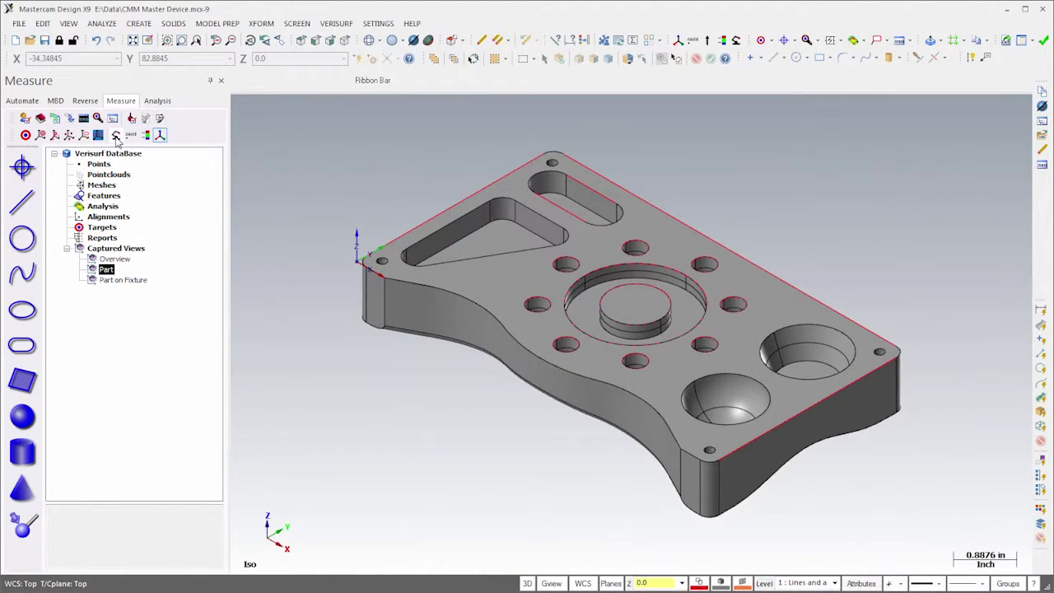
left_click(116, 137)
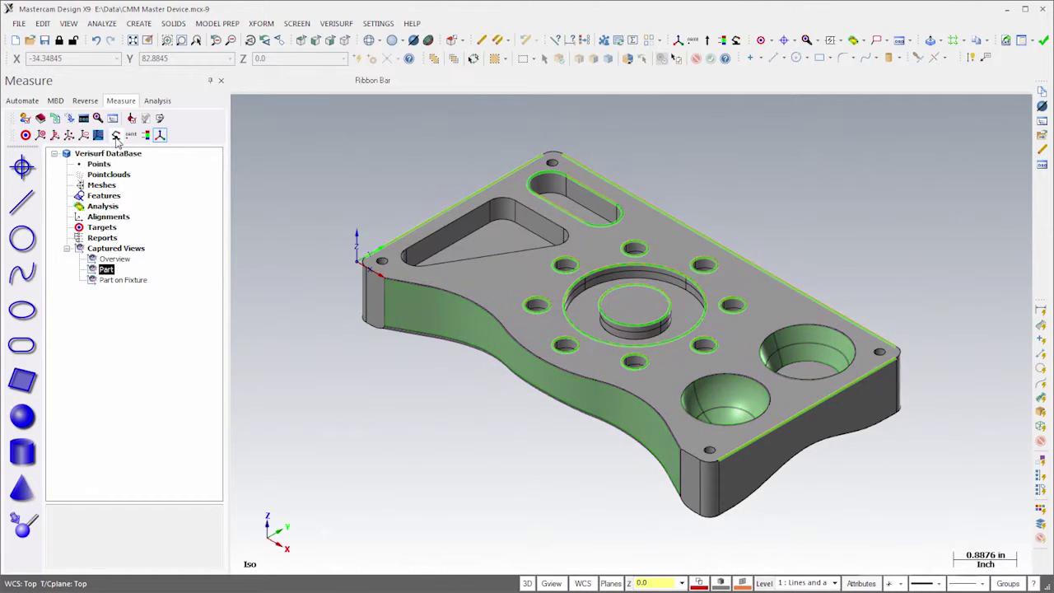
Step: On the Automate tab, create Plan1 and start adding circles from the CAD model
left_click(22, 101)
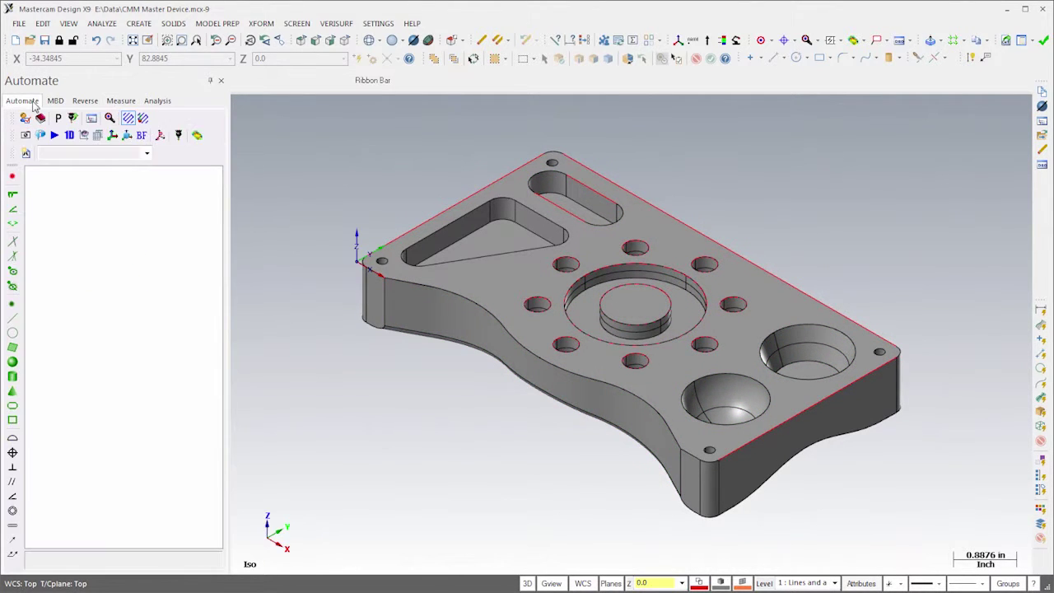
left_click(27, 155)
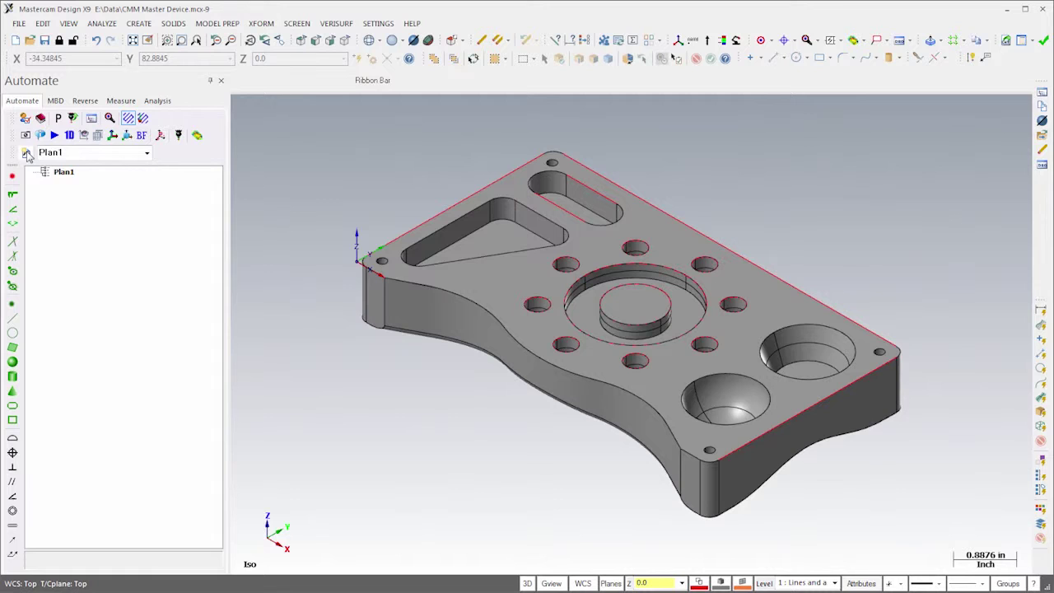
right_click(67, 199)
mouse_move(102, 210)
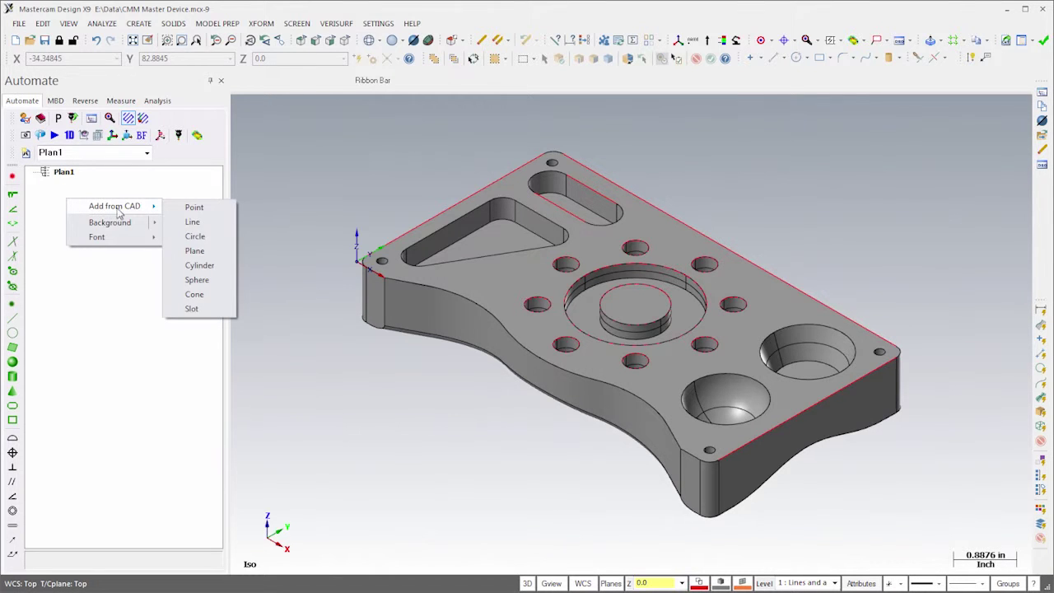
left_click(188, 236)
Step: Pick the eight bolt holes, the counterbore and the central boss as Circle1–Circle10
left_click(705, 262)
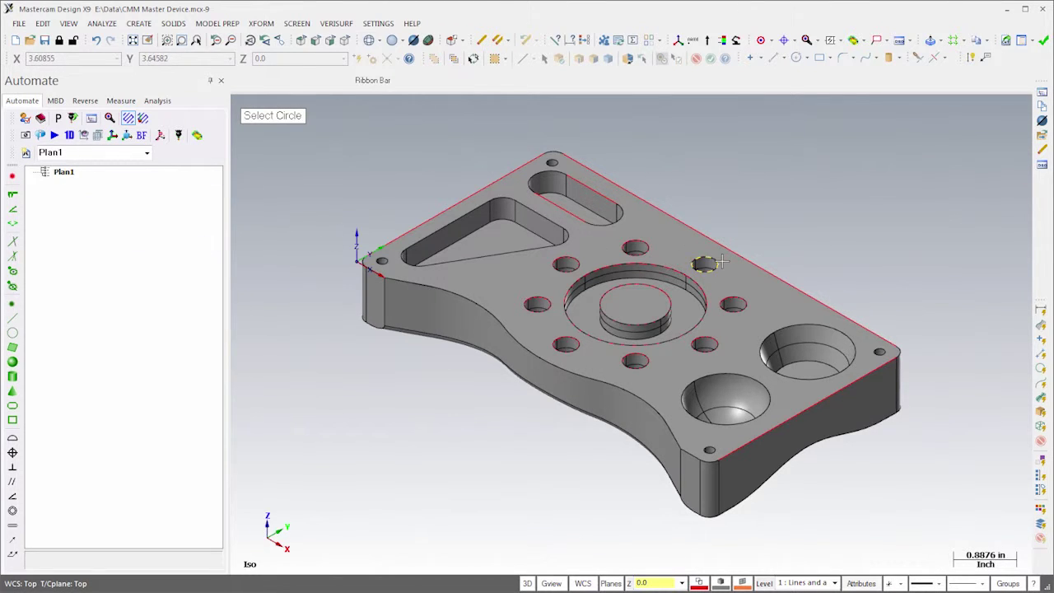
left_click(733, 303)
left_click(711, 340)
left_click(636, 361)
left_click(566, 345)
left_click(537, 306)
left_click(564, 266)
left_click(631, 247)
left_click(616, 266)
left_click(619, 284)
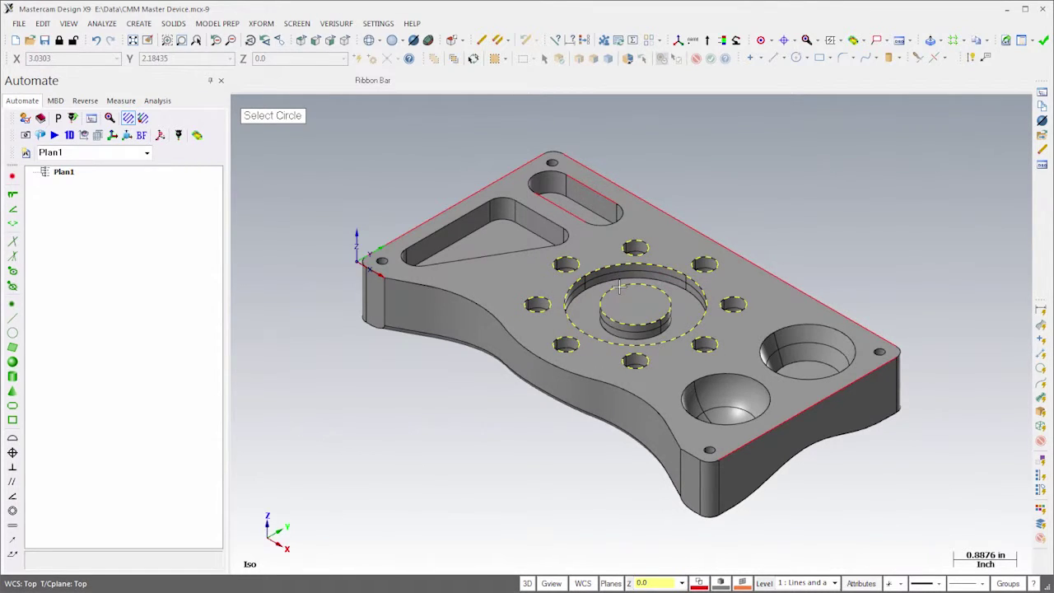
key("Return")
Step: Review Circle7's nominal and tolerance table, then hide it again
left_click(77, 246)
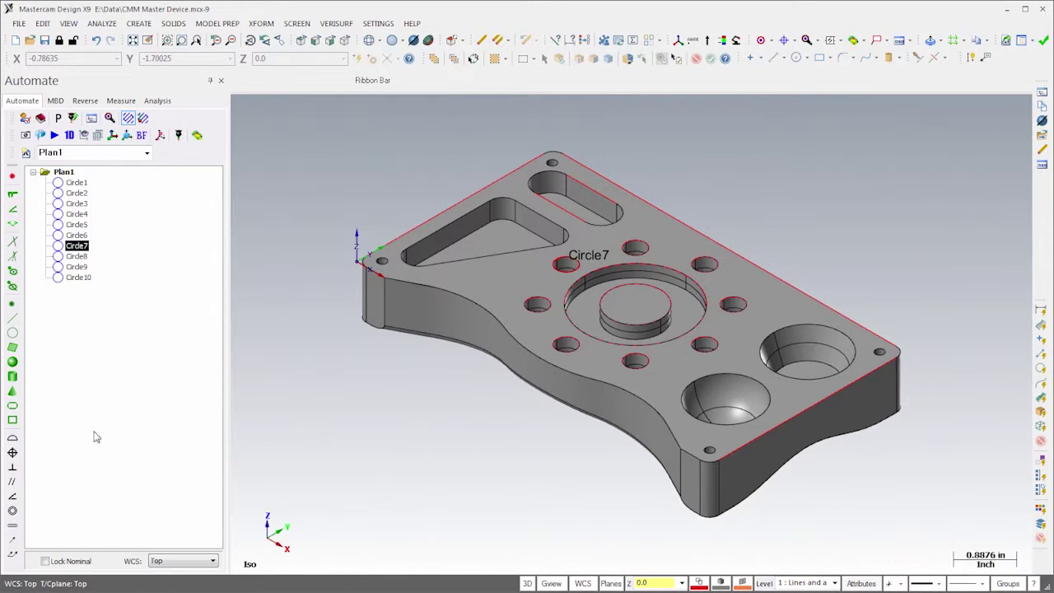
left_click_drag(103, 553, 111, 453)
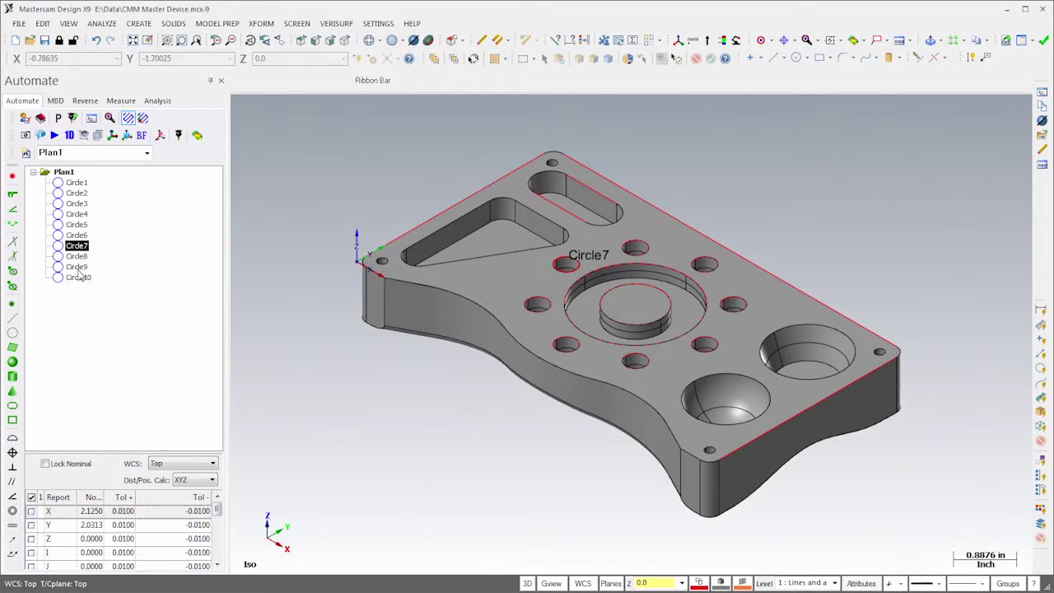
left_click(84, 331)
left_click_drag(93, 453, 89, 577)
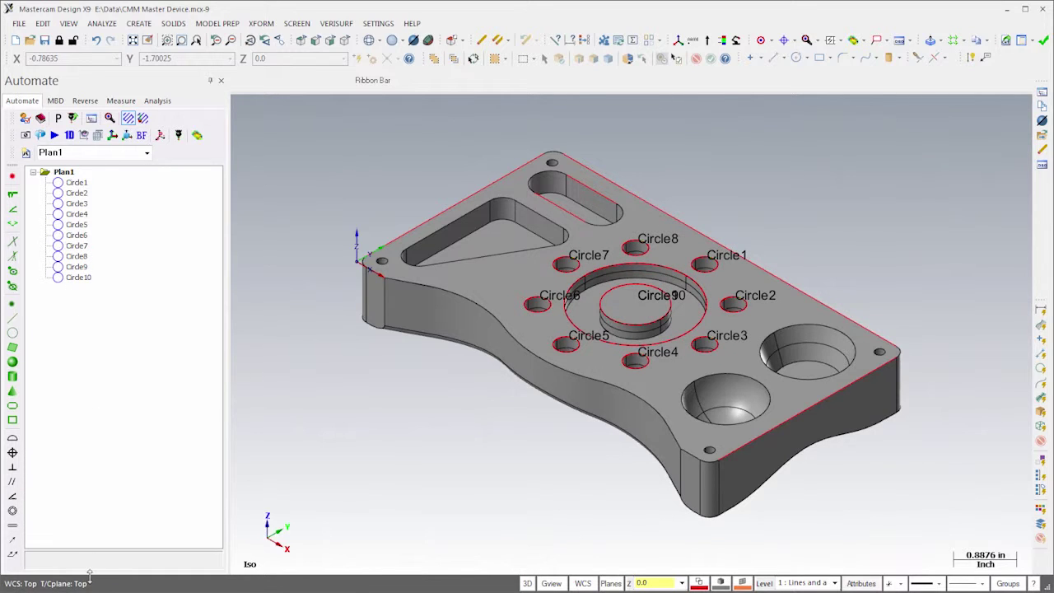
Step: Add the long slot near the top edge to Plan1 as Slot1
right_click(86, 373)
mouse_move(164, 378)
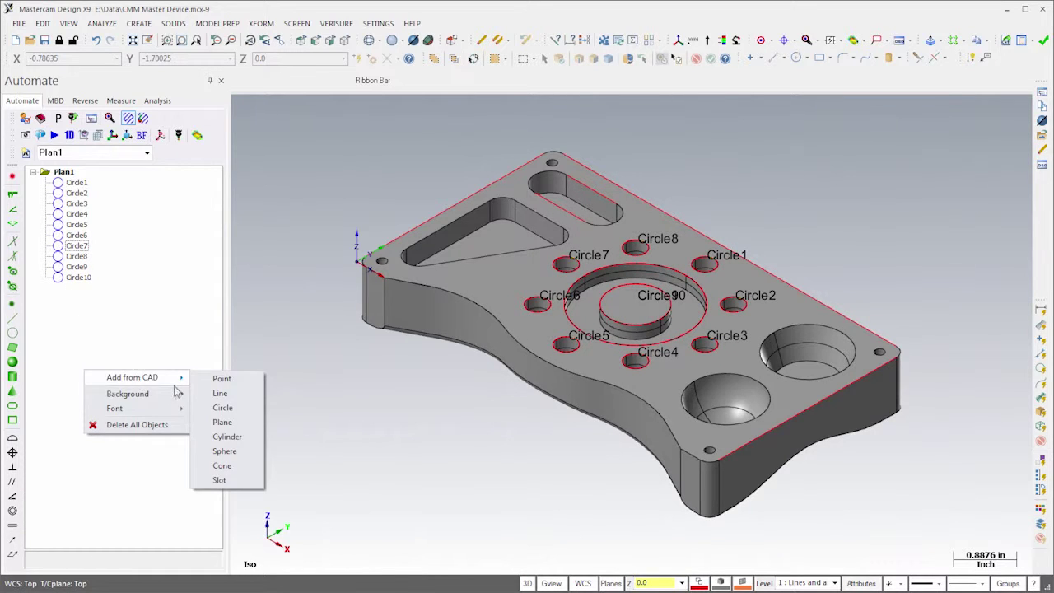
left_click(219, 480)
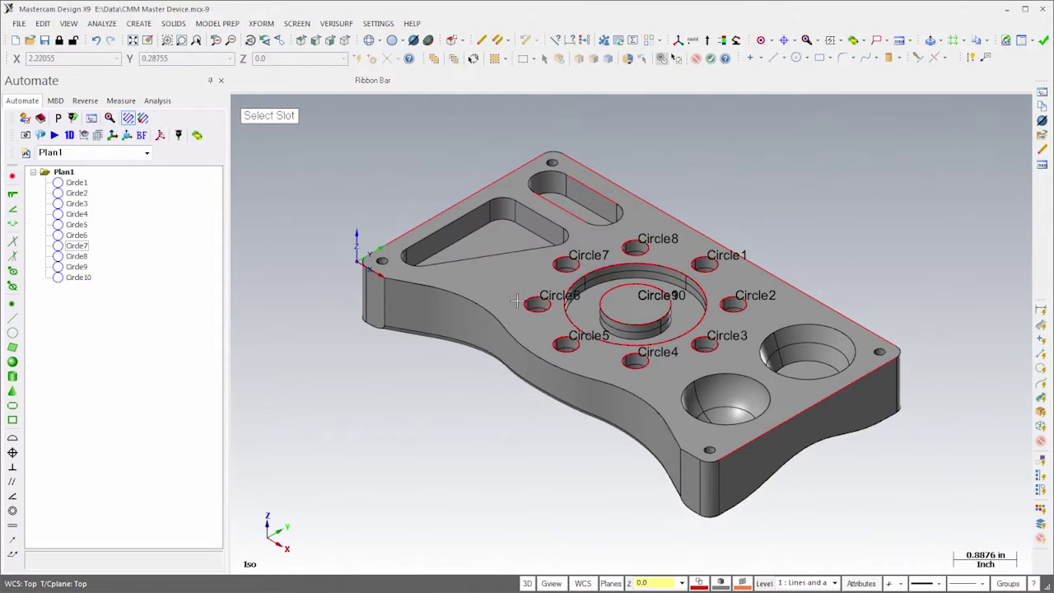
left_click(570, 216)
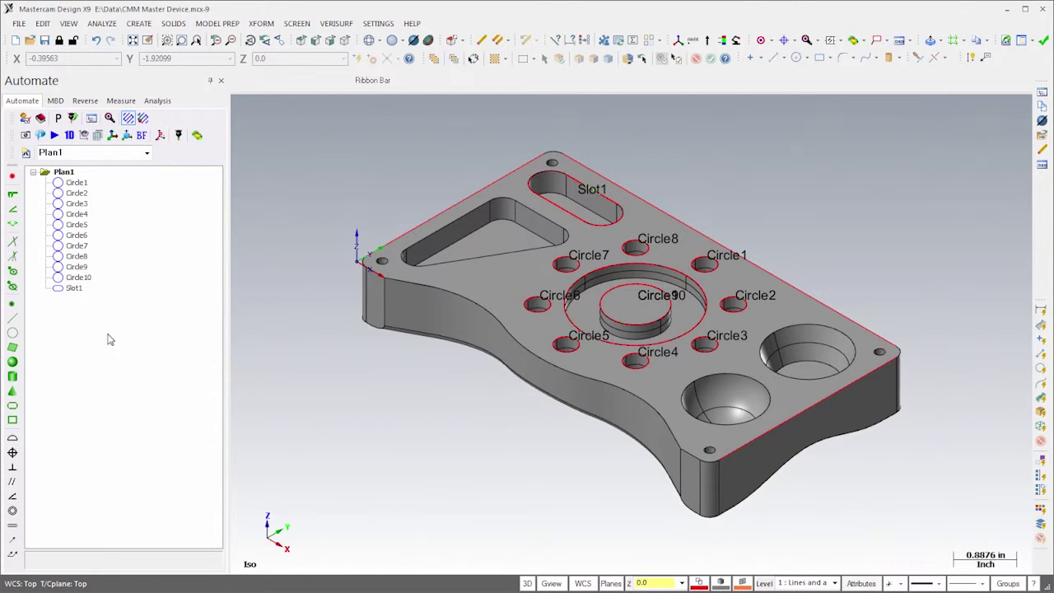
Step: Add the spherical pocket to Plan1 as Sphere1
right_click(72, 349)
mouse_move(123, 356)
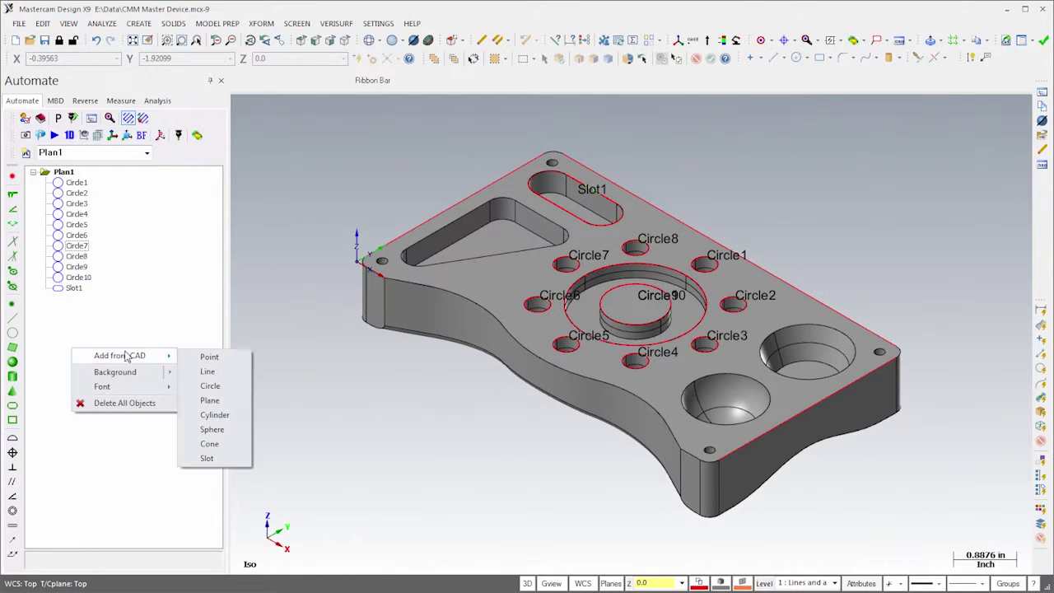
left_click(219, 434)
left_click(725, 395)
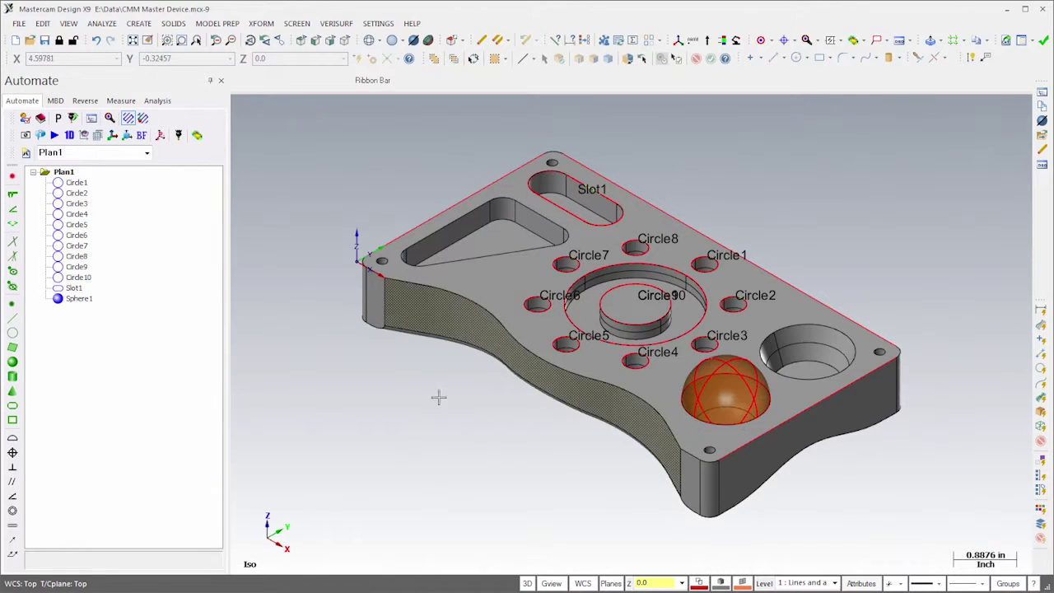
Step: Add the conical pocket at the part's right end as Cone1
right_click(128, 357)
mouse_move(176, 355)
left_click(267, 447)
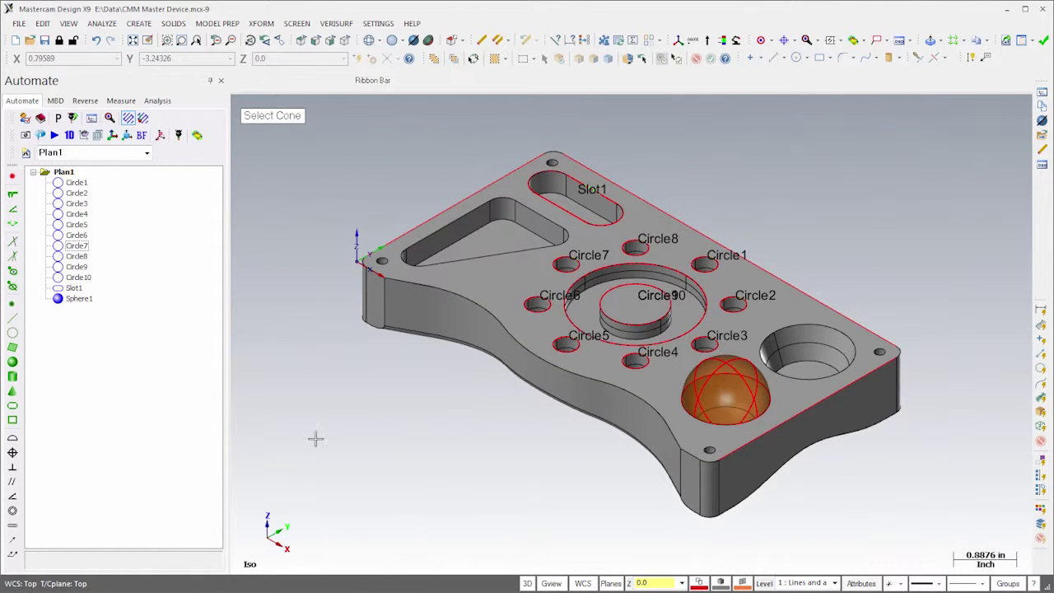
left_click(807, 352)
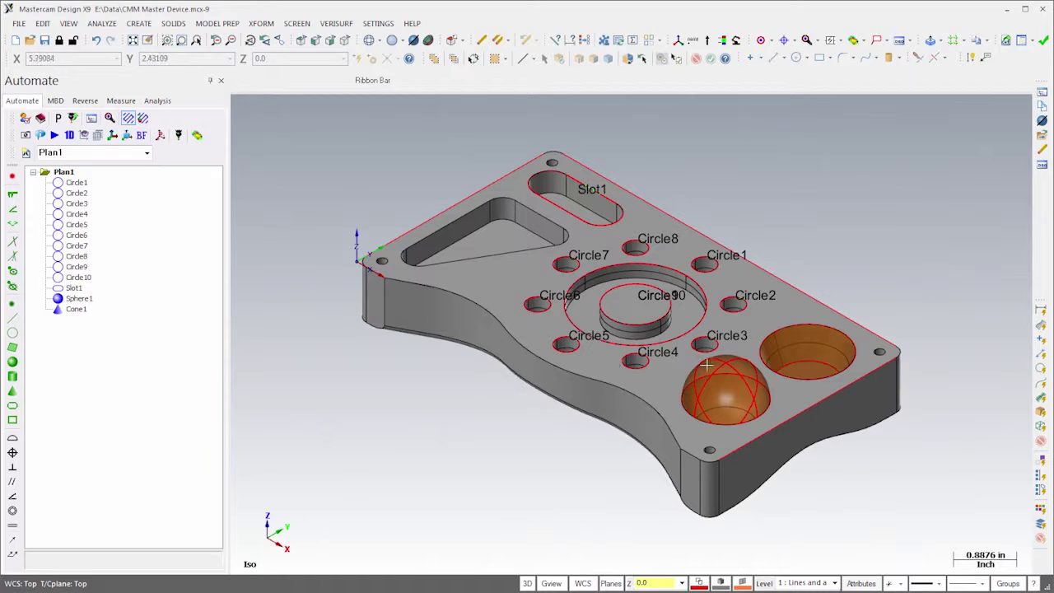
Step: Add the part's long top edge and front-right edge to Plan1 as lines
right_click(131, 362)
mouse_move(160, 358)
left_click(260, 374)
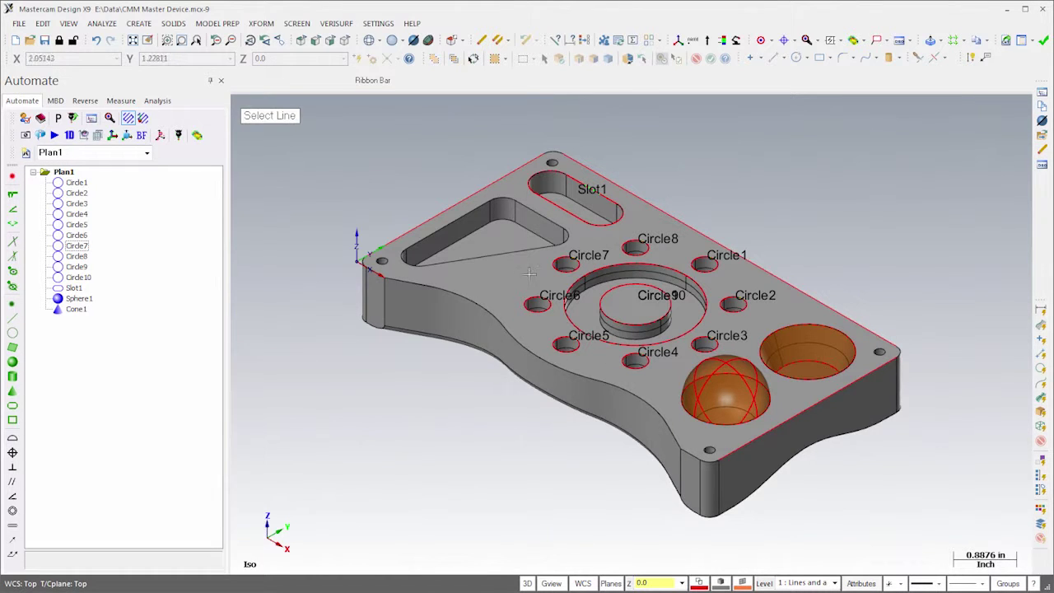
left_click(608, 183)
left_click(792, 412)
key("Return")
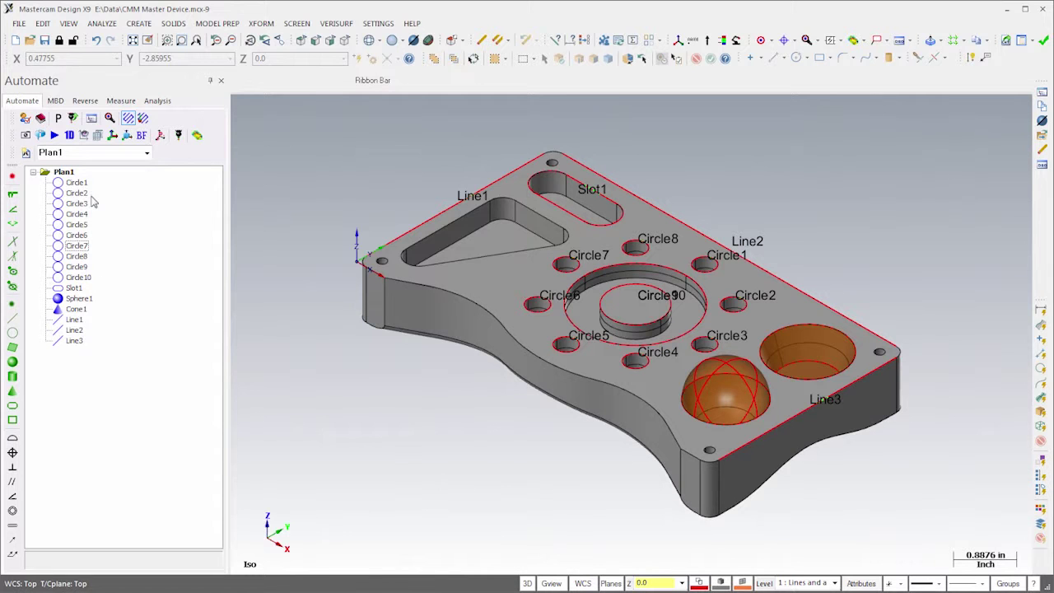
Step: Generate a path preview for Circle1–Circle8 with 8 measured points at -0.1000 depth
left_click_drag(78, 182, 75, 265)
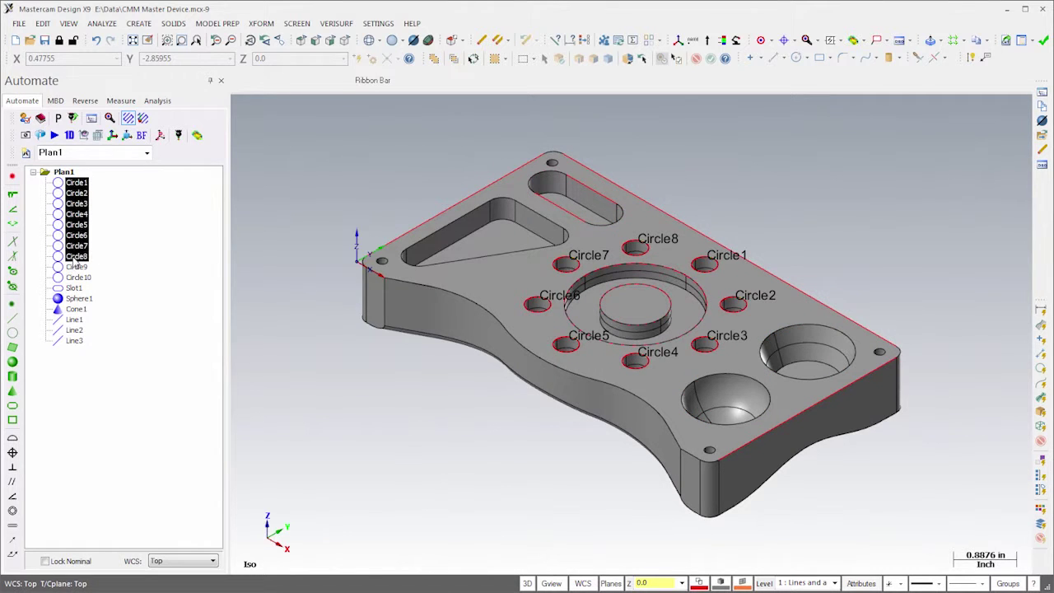
right_click(73, 256)
left_click(126, 441)
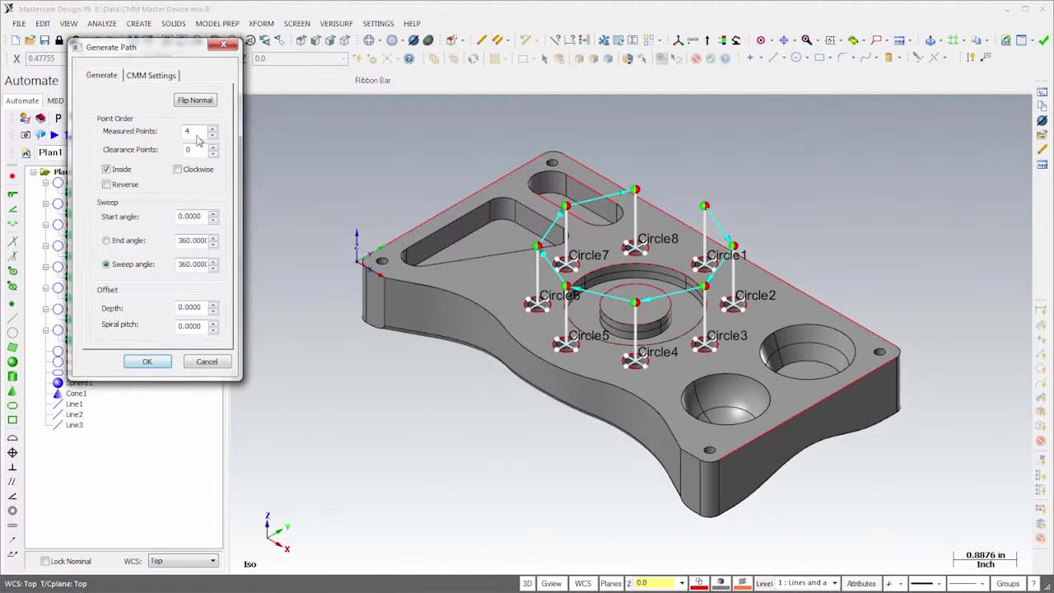
scroll(199, 133, "up", 4)
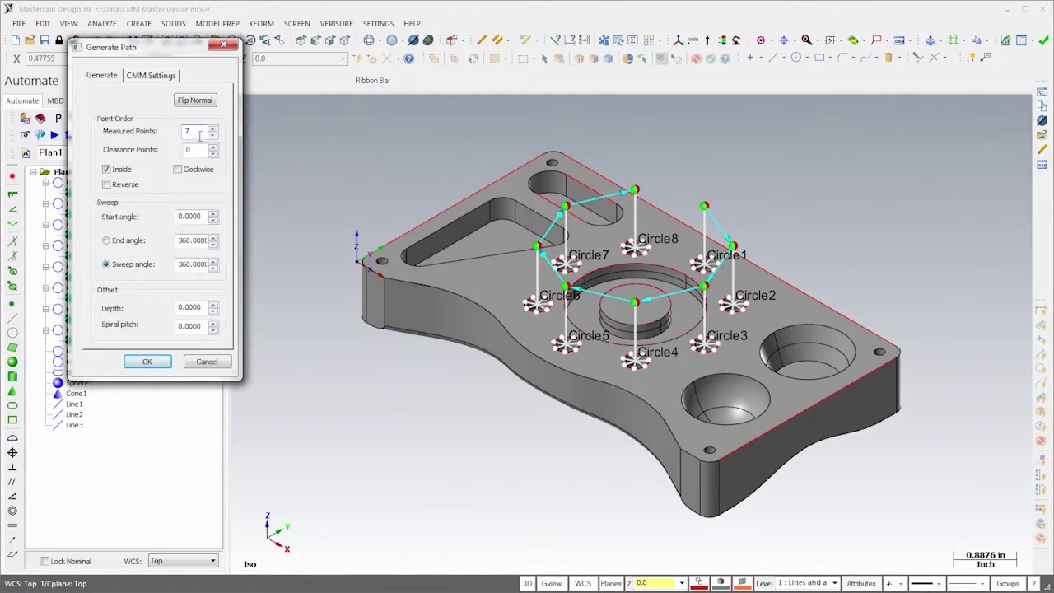
left_click(197, 307)
scroll(199, 309, "down", 2)
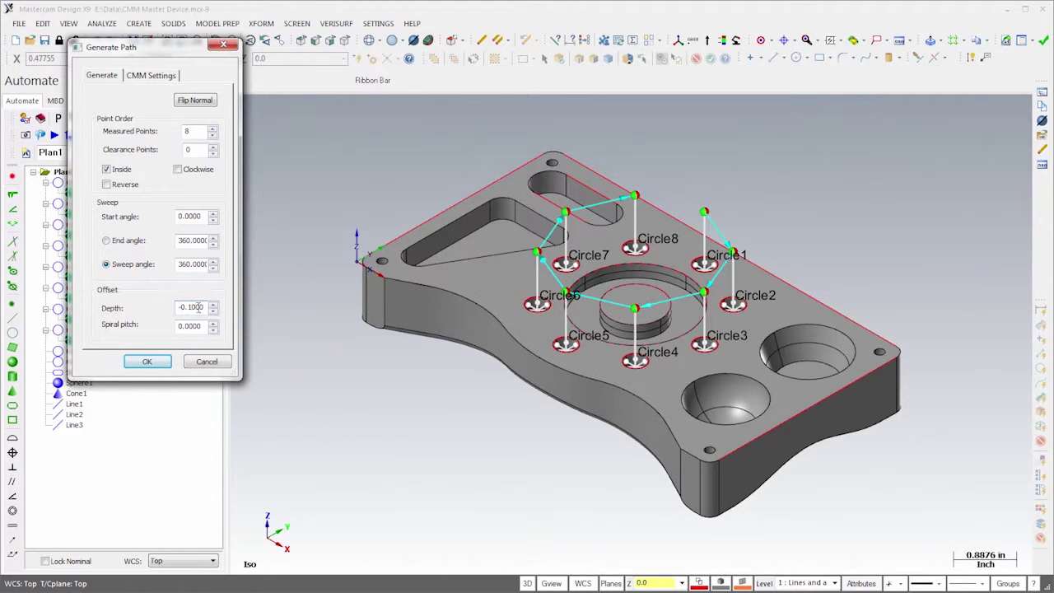
left_click(169, 77)
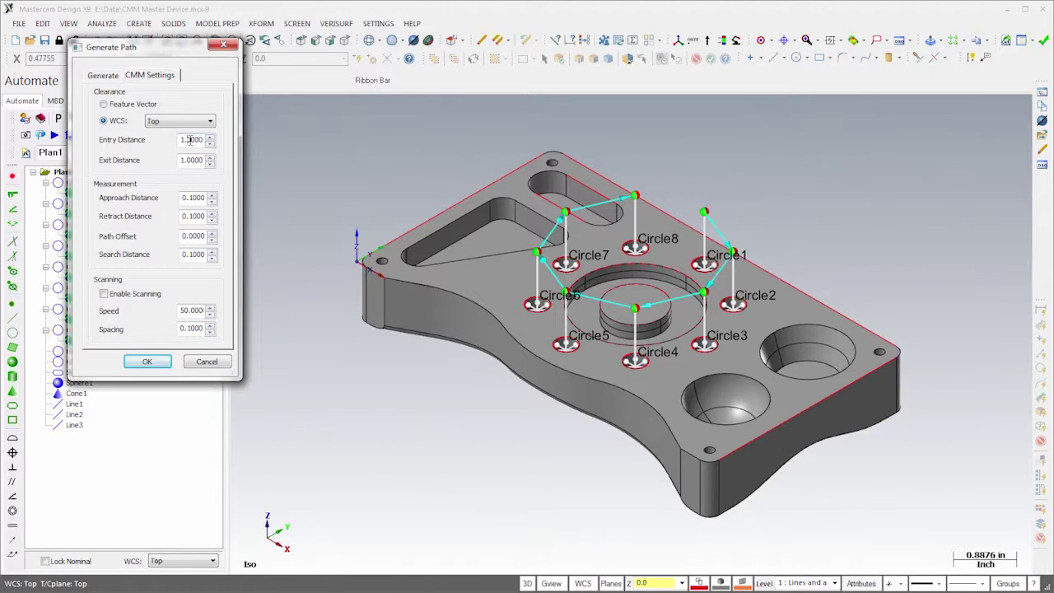
Step: With the part translucent, try Front and Bottom WCS clearance, then settle on Top
scroll(192, 139, "down", 6)
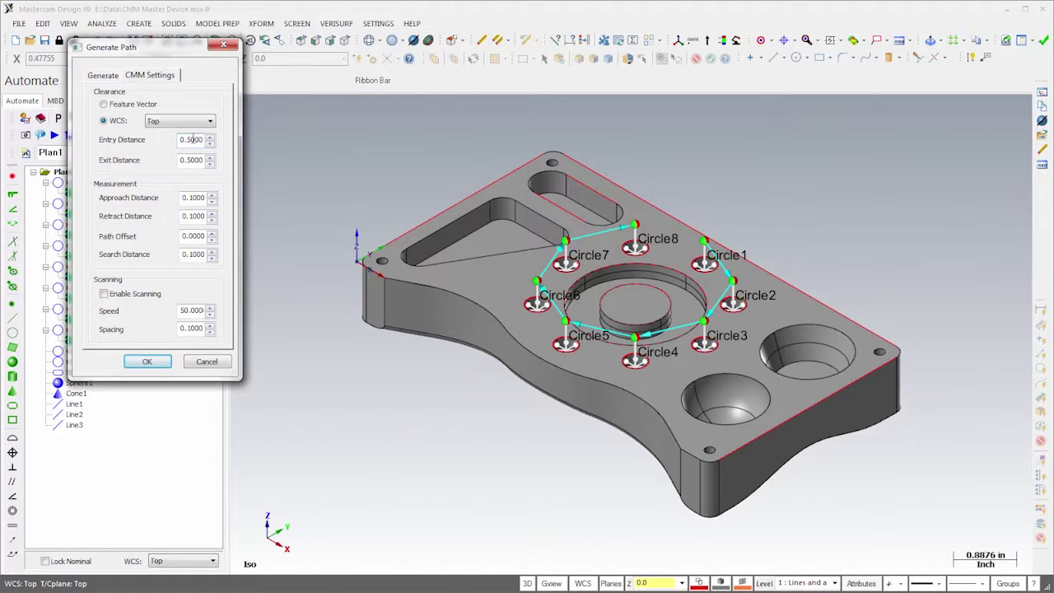
left_click(413, 41)
left_click(202, 122)
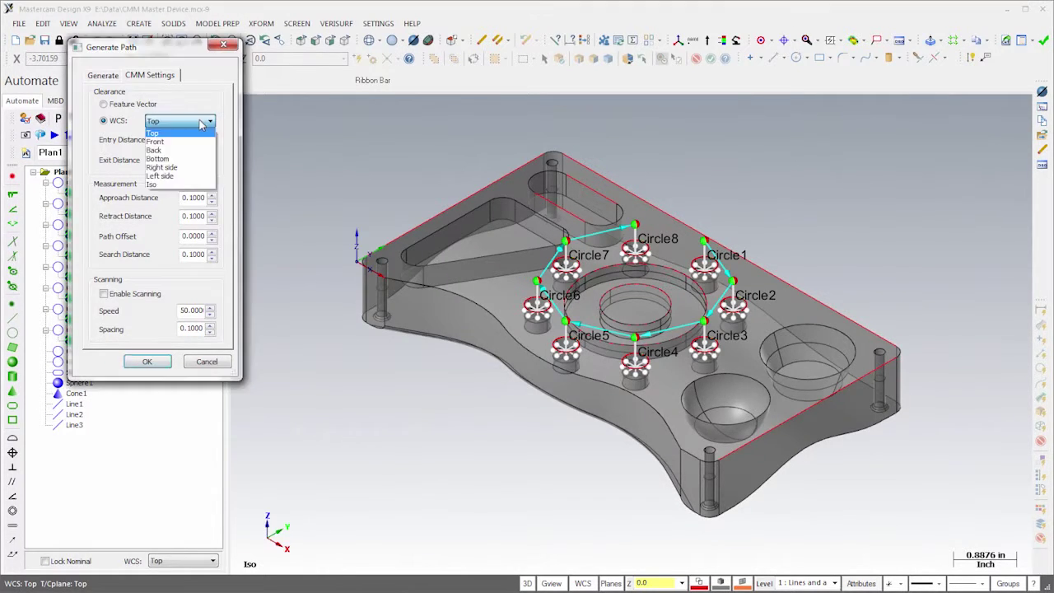
left_click(177, 142)
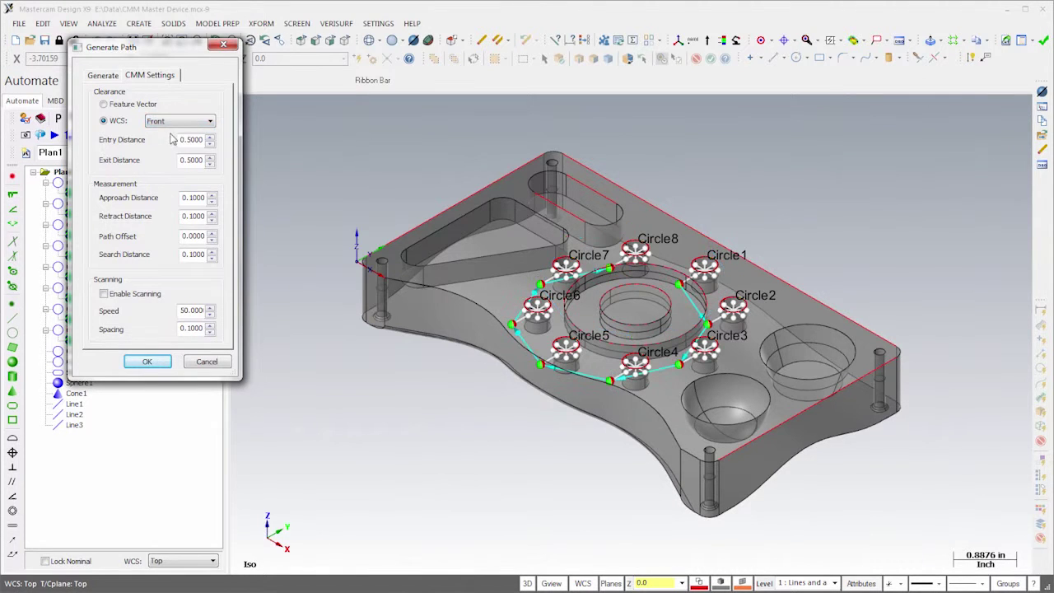
left_click(173, 124)
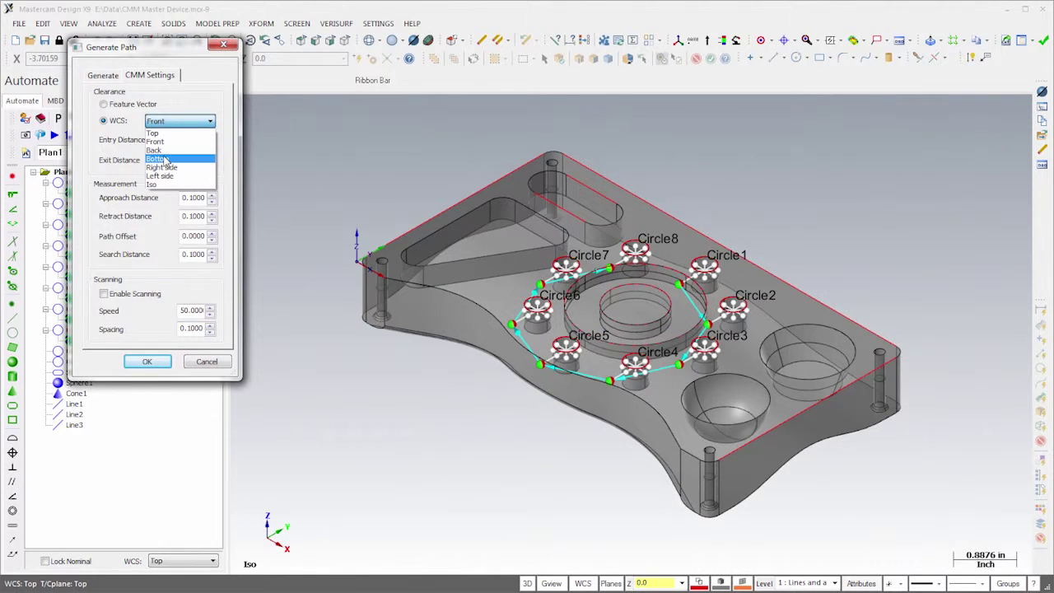
left_click(165, 159)
left_click(168, 123)
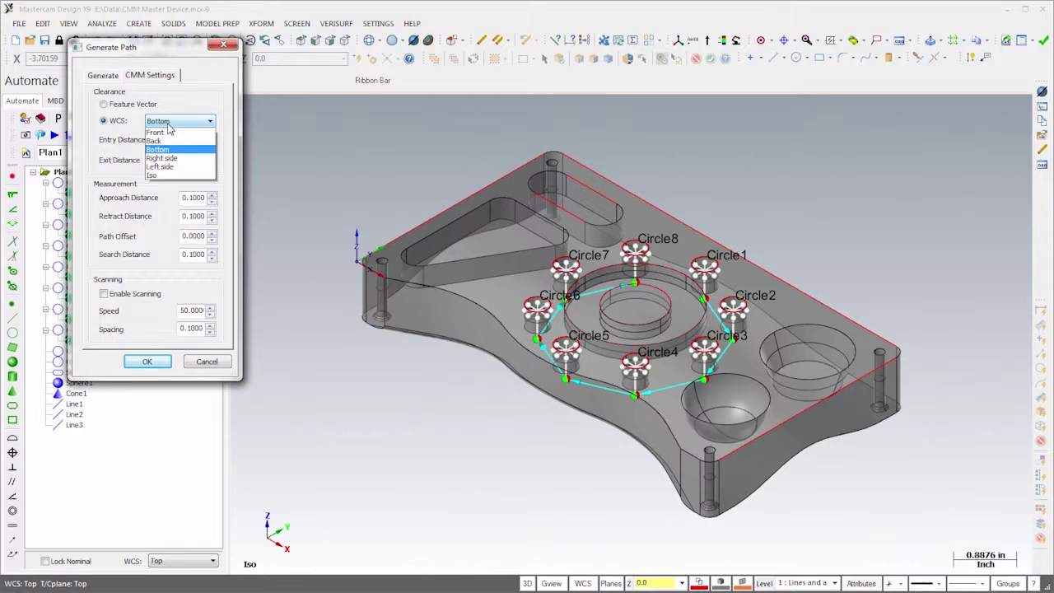
left_click(168, 133)
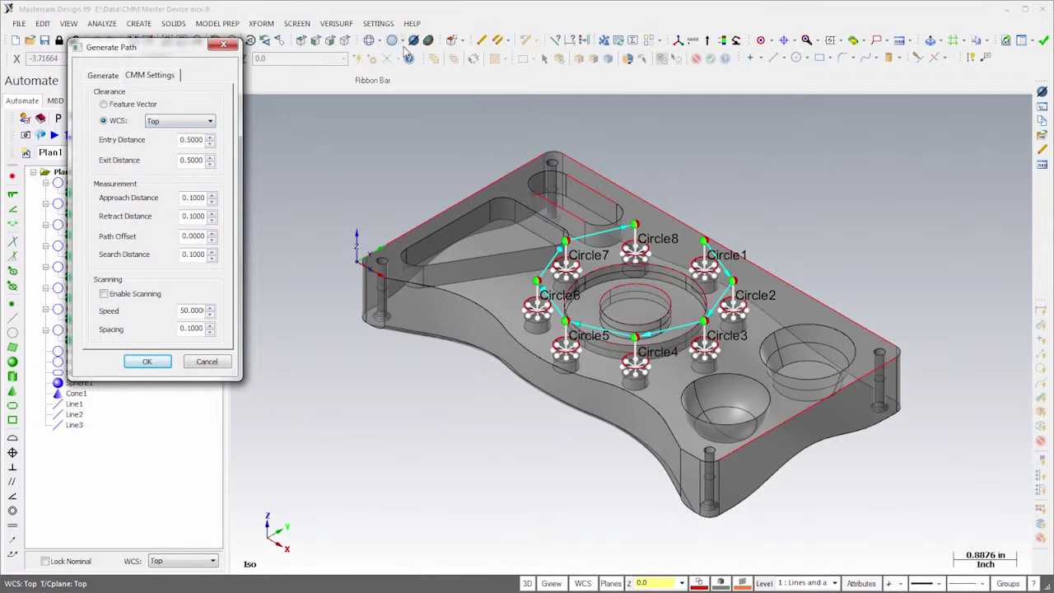
left_click(413, 40)
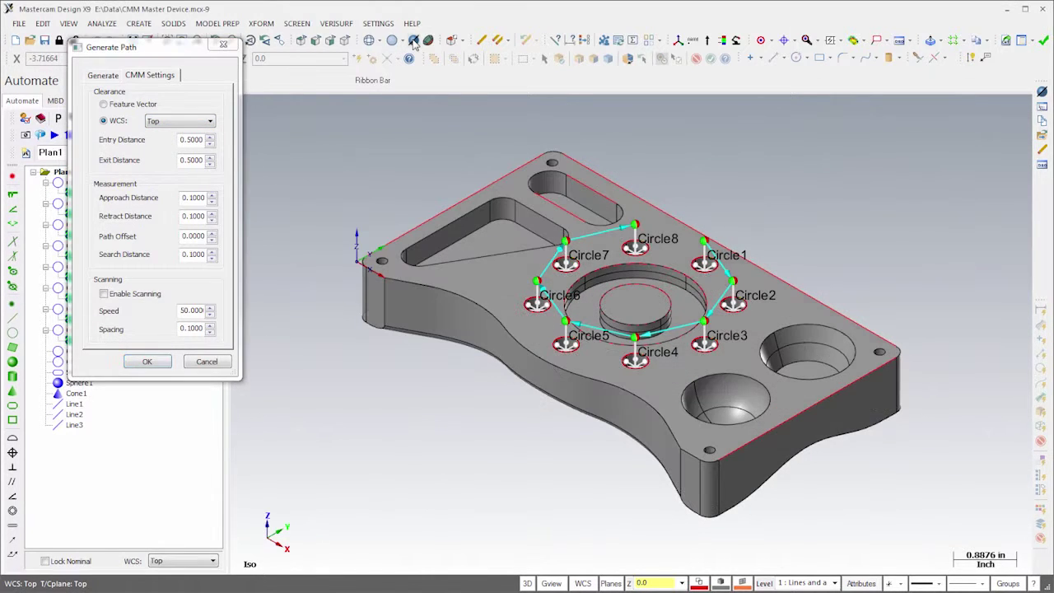
left_click(205, 103)
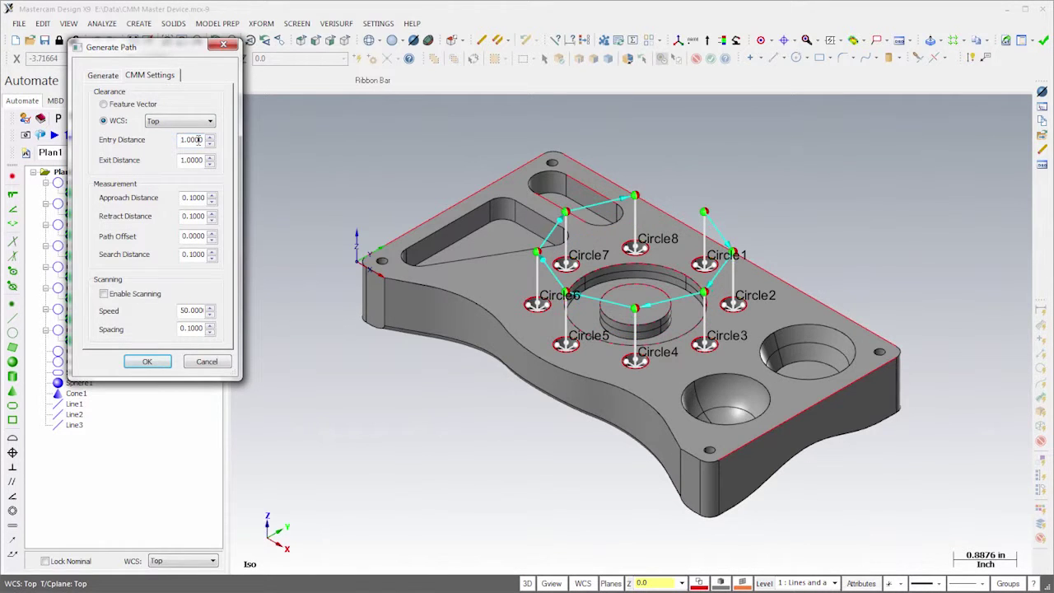
Step: Keep approach at 0.1000, enable scanning at 0.0800 spacing, and apply to Circle1–Circle8
scroll(198, 141, "down", 1)
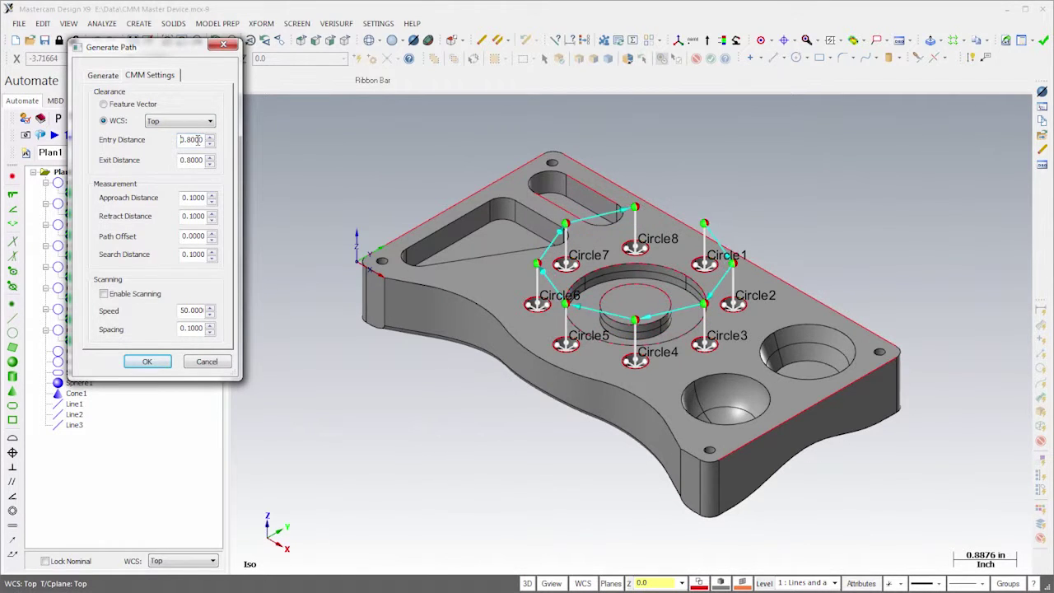
left_click(113, 78)
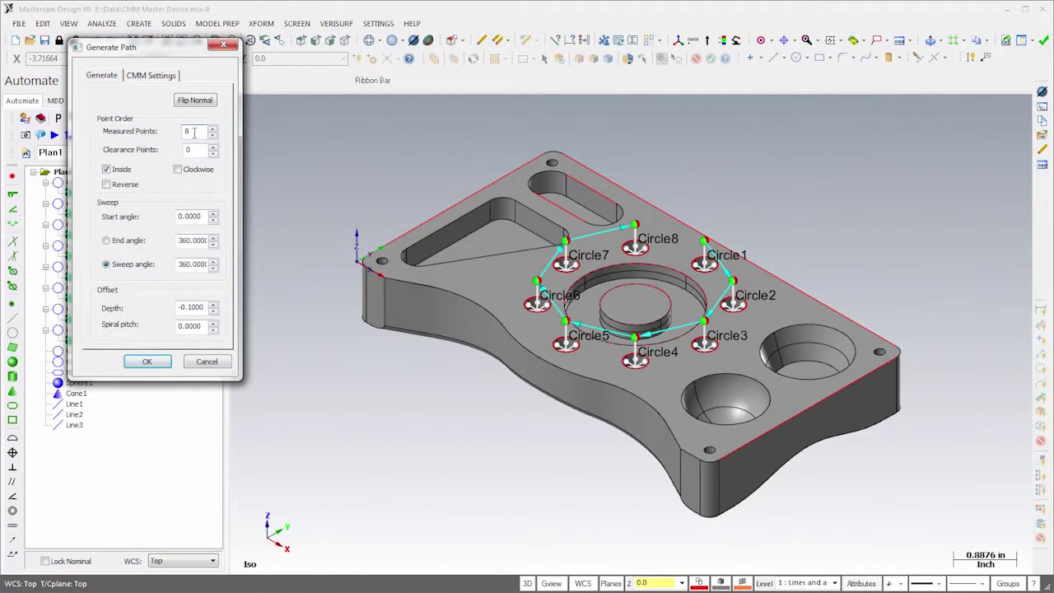
left_click(152, 75)
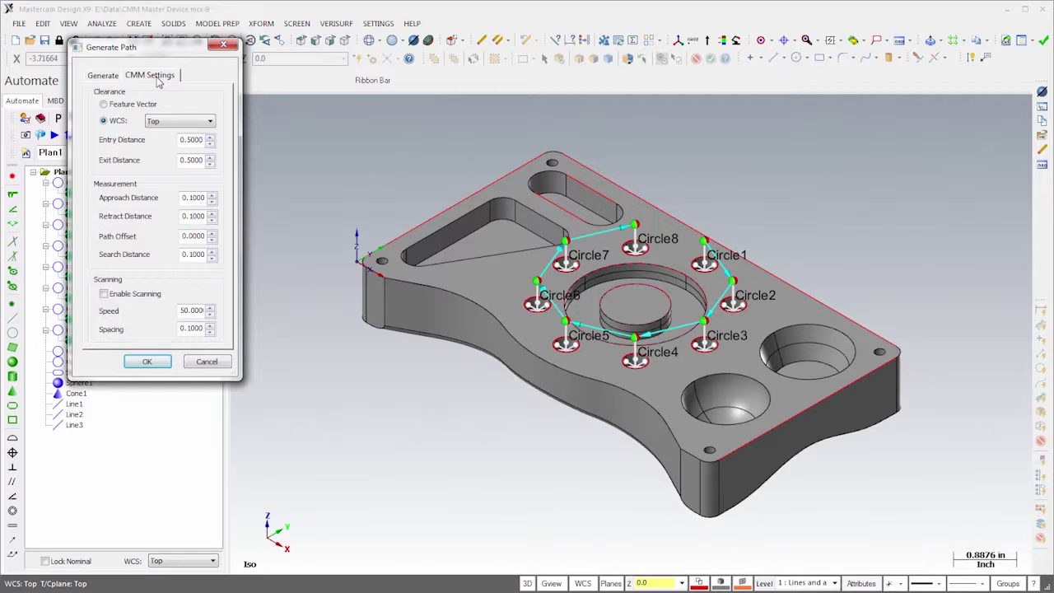
left_click(197, 199)
key("Delete")
type("5")
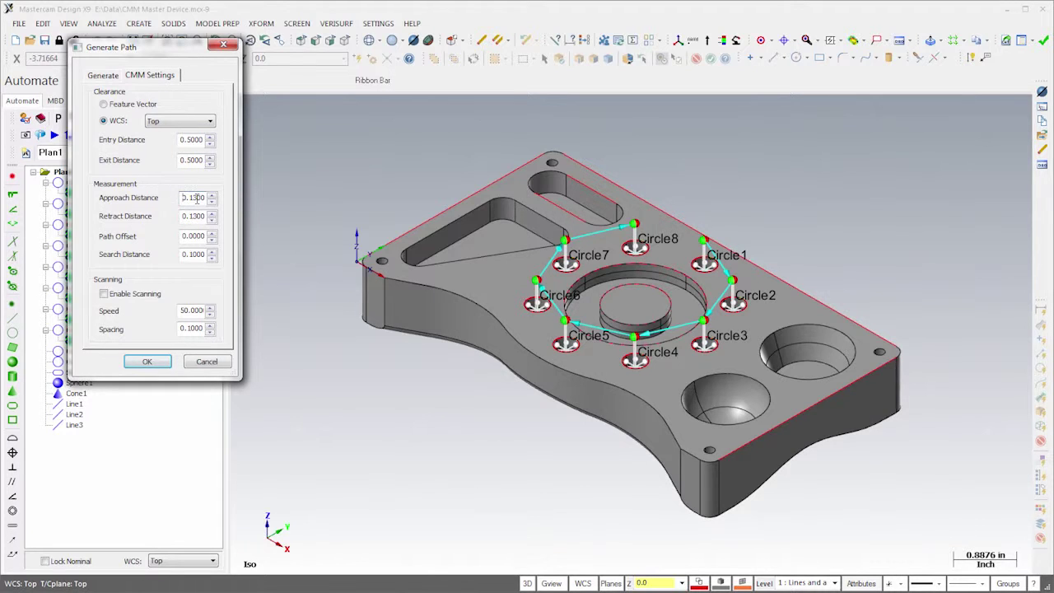
key("BackSpace")
key("BackSpace")
type("09")
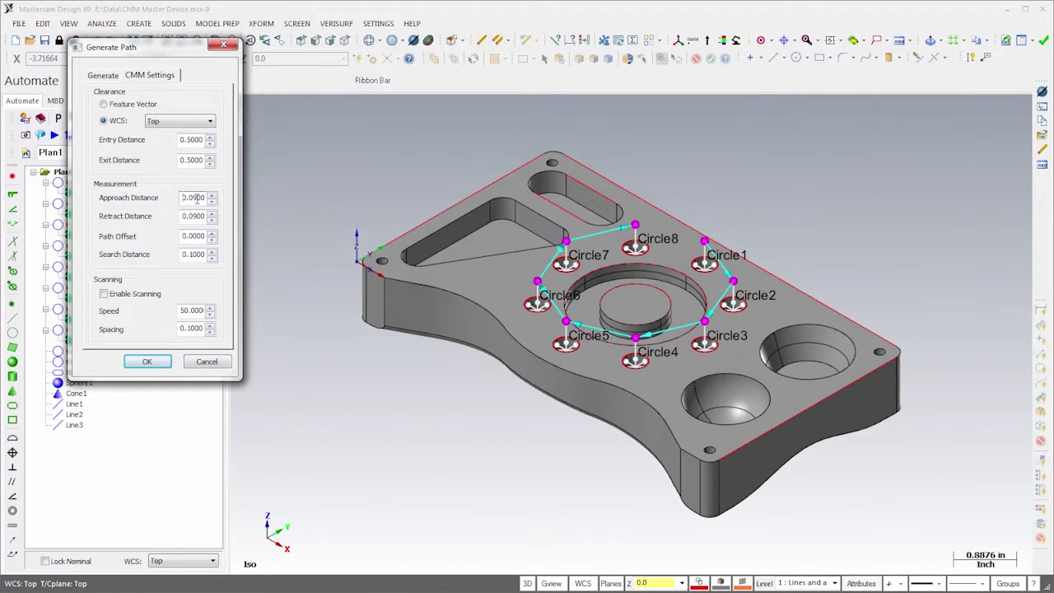
key("BackSpace")
key("BackSpace")
type("1000")
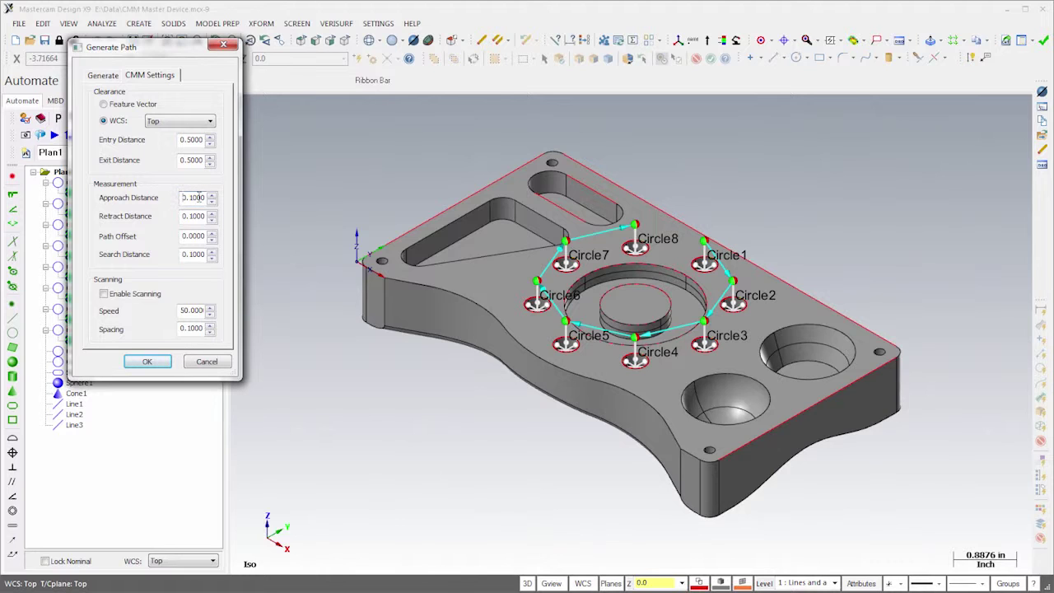
left_click(106, 295)
left_click(146, 362)
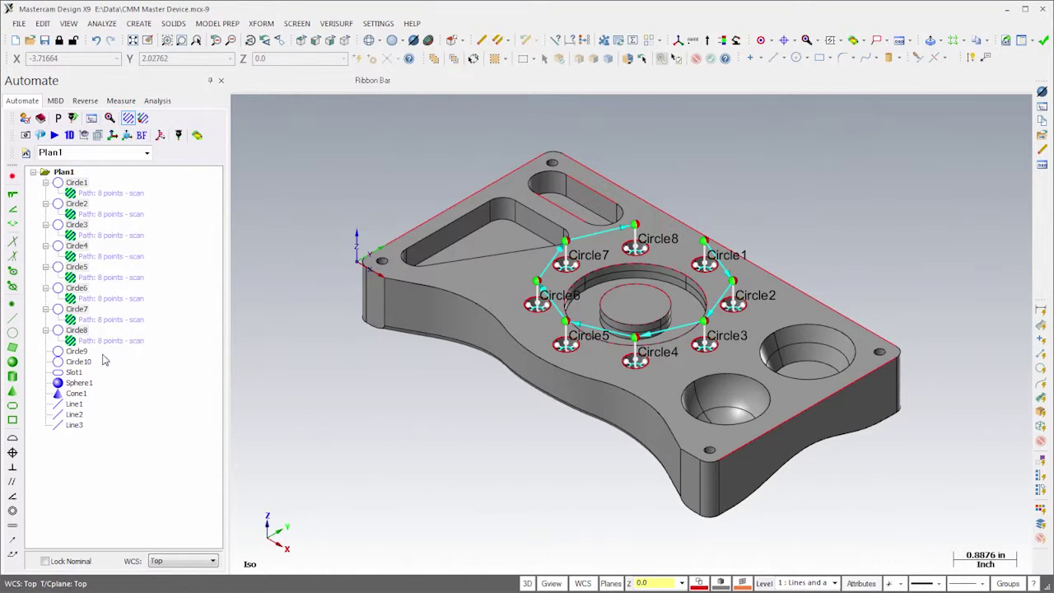
Step: Generate a 10-point scanning path on Circle9 with WCS-based clearance
right_click(86, 352)
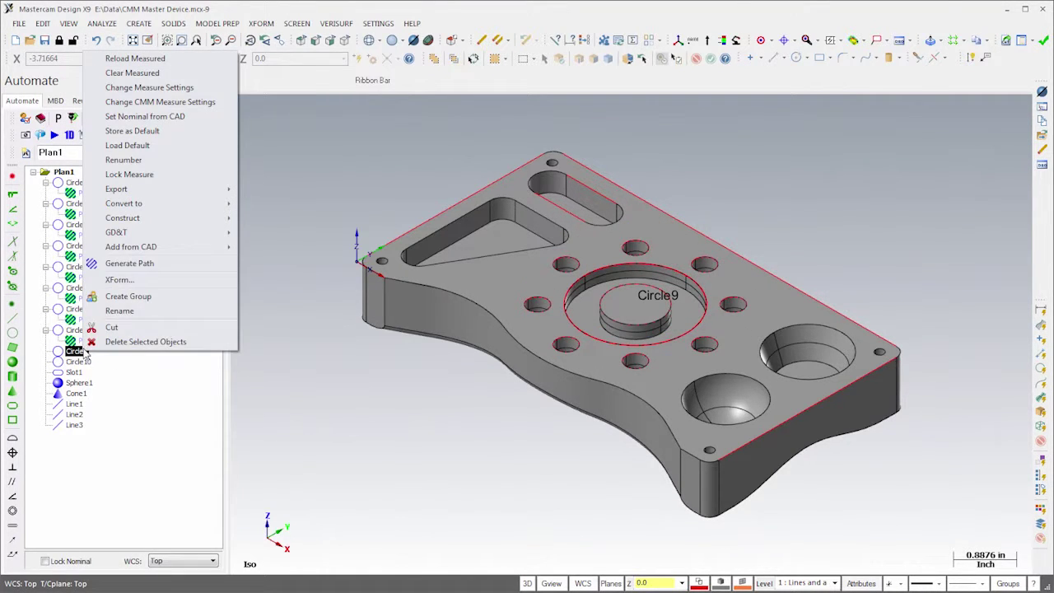
left_click(129, 264)
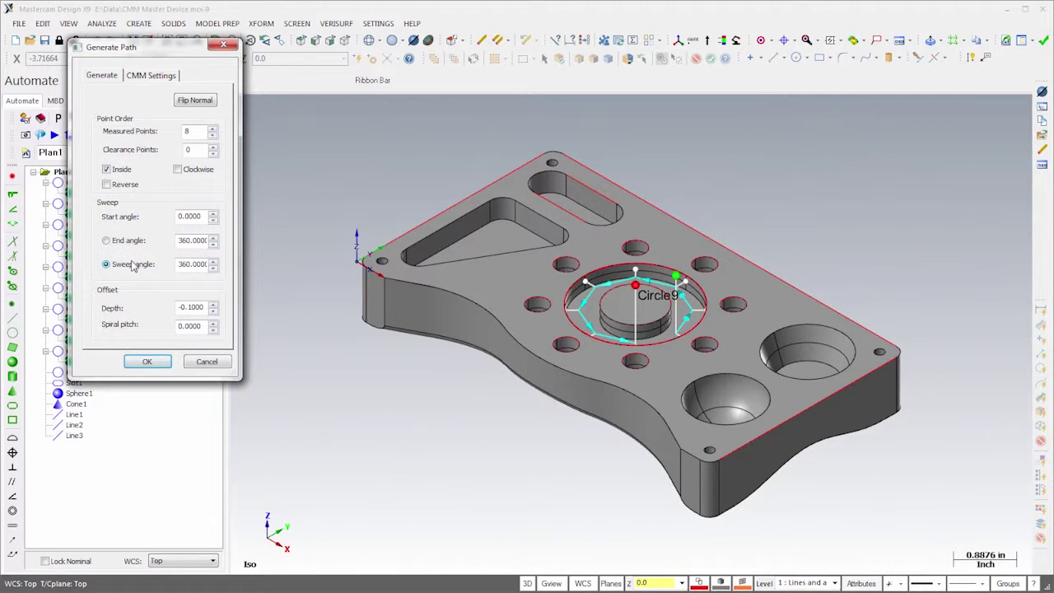
key("BackSpace")
type("10")
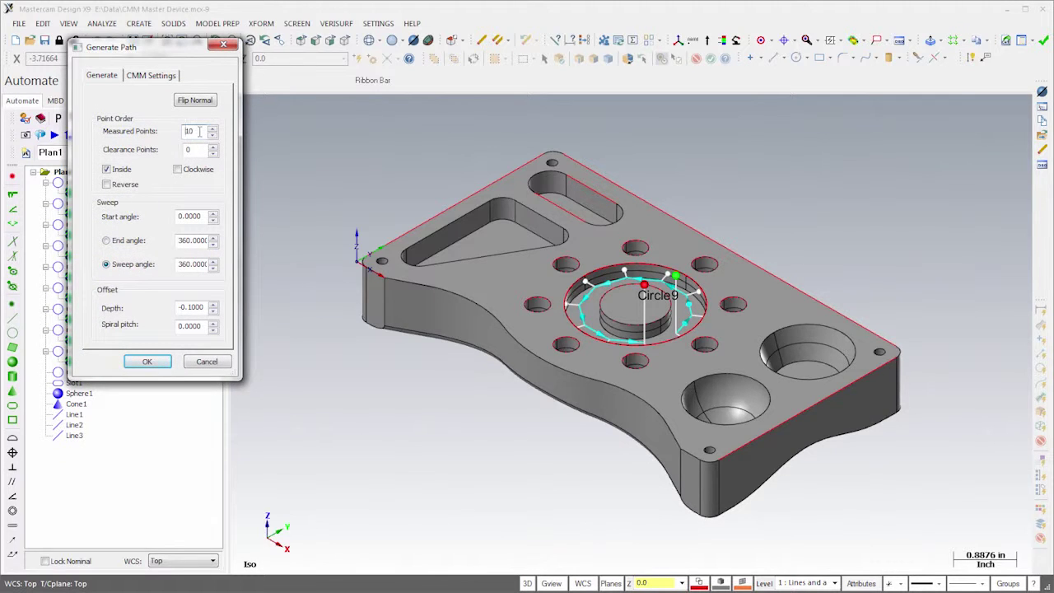
left_click(149, 75)
left_click(117, 122)
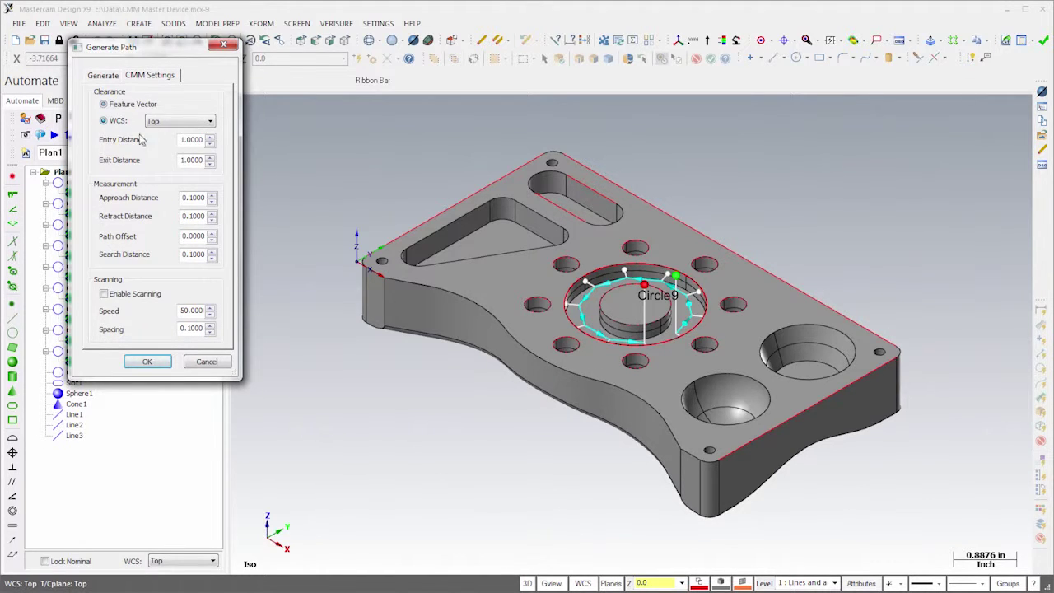
scroll(196, 140, "down", 5)
left_click(103, 294)
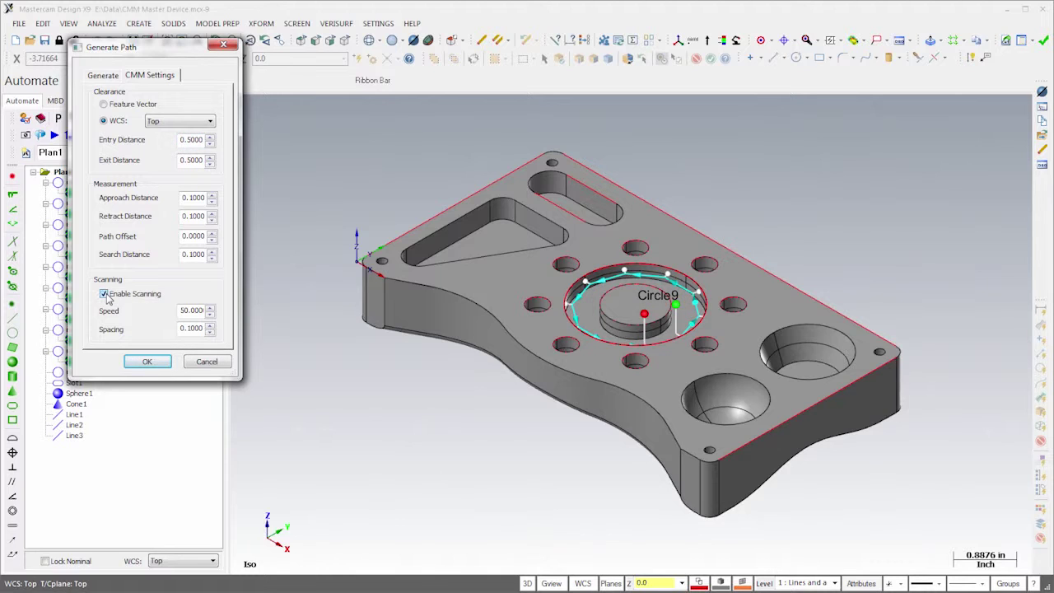
left_click(144, 362)
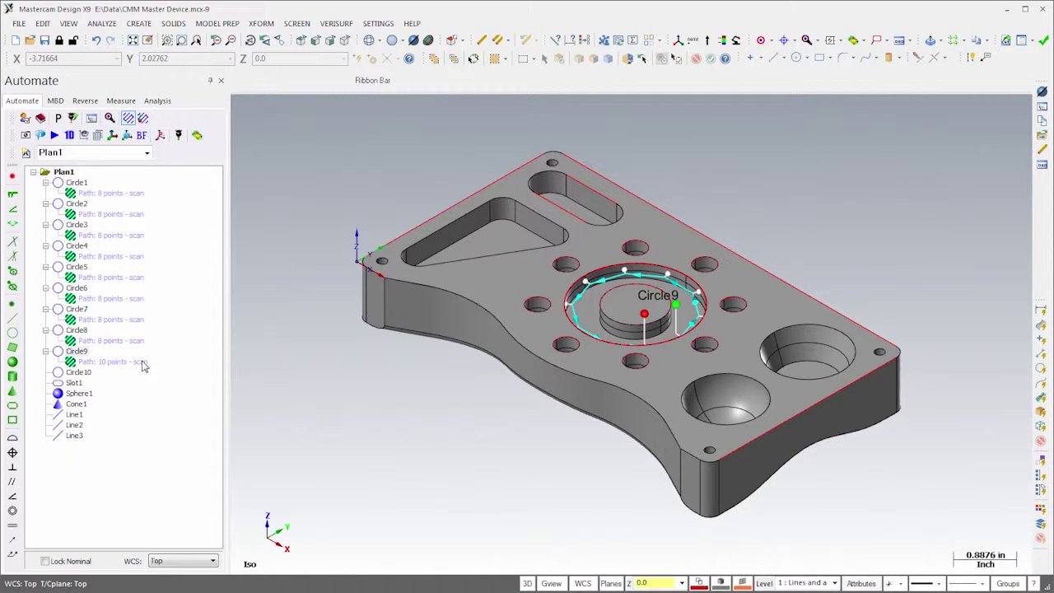
right_click(91, 373)
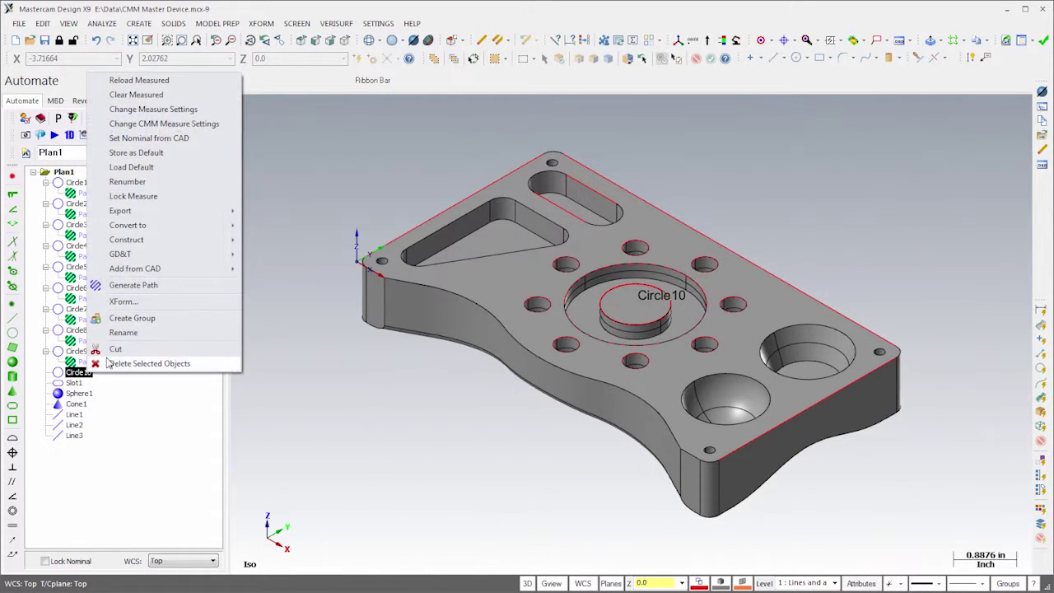
Step: Set Circle10's path to probe from outside with 4 measured points and 1 clearance point
left_click(134, 287)
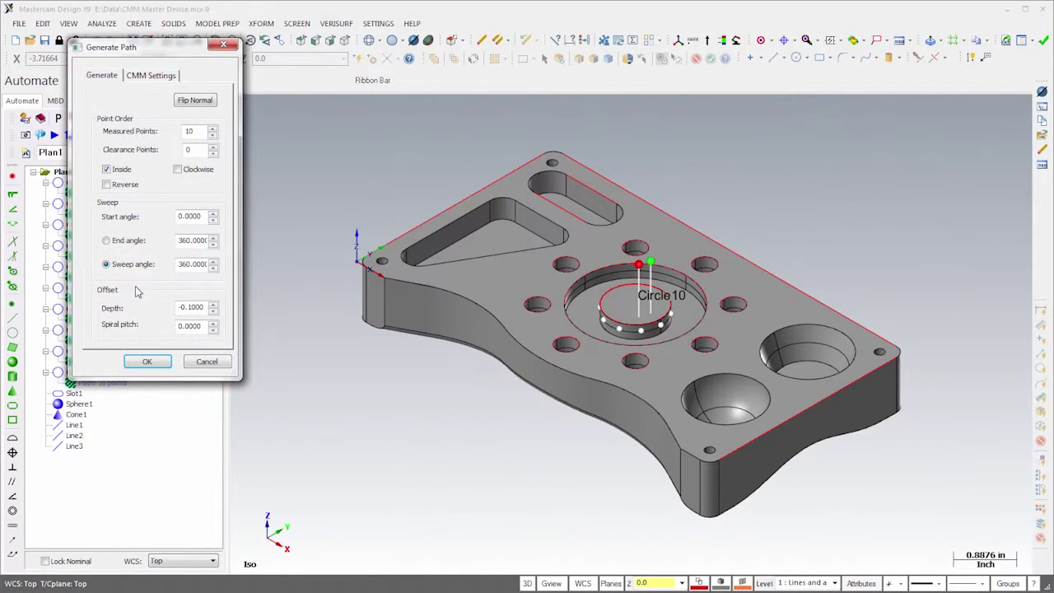
left_click(120, 171)
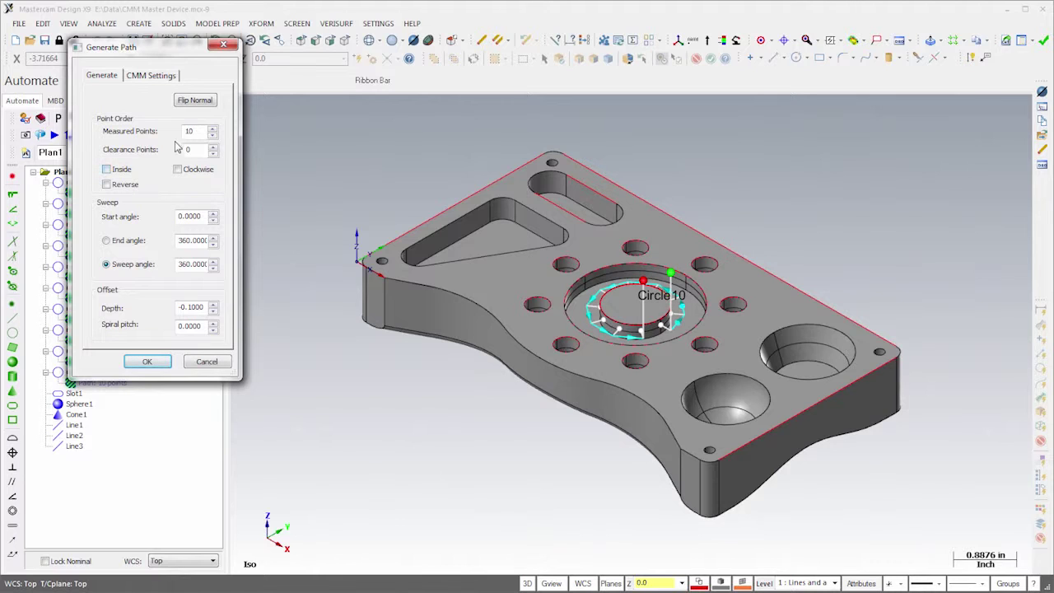
double_click(197, 132)
type("4")
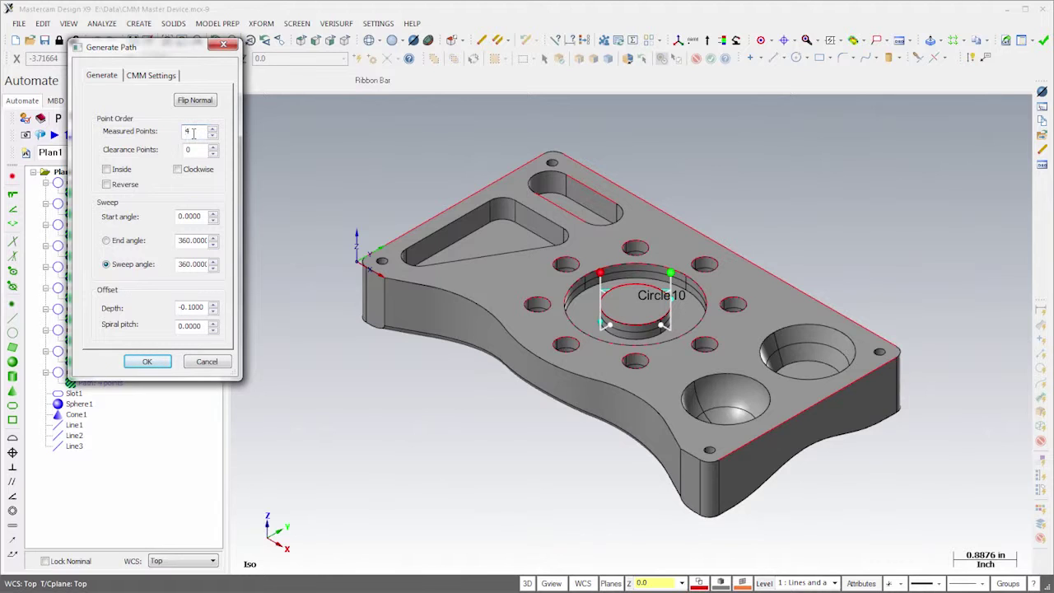
type("1")
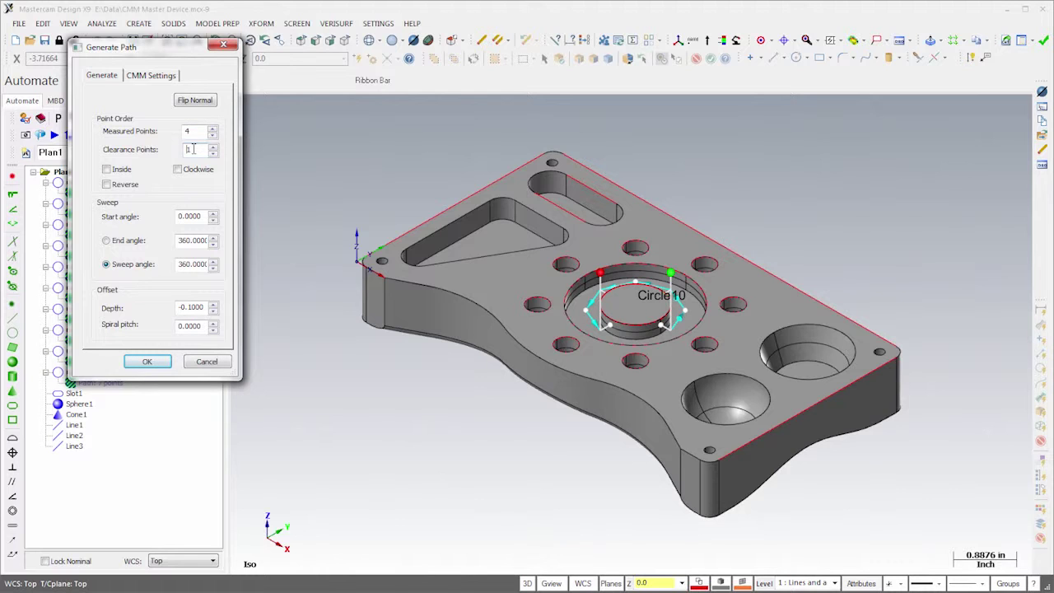
Step: Give Circle10's path 0.15 approach/retract and 0.5 WCS entry distance, and confirm it
left_click(162, 79)
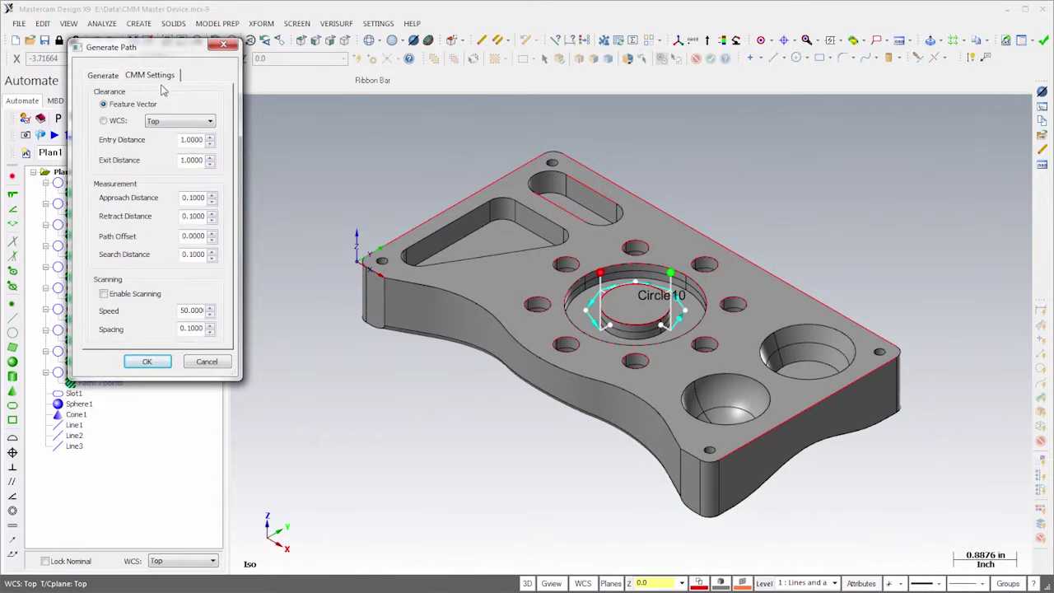
type("0.15")
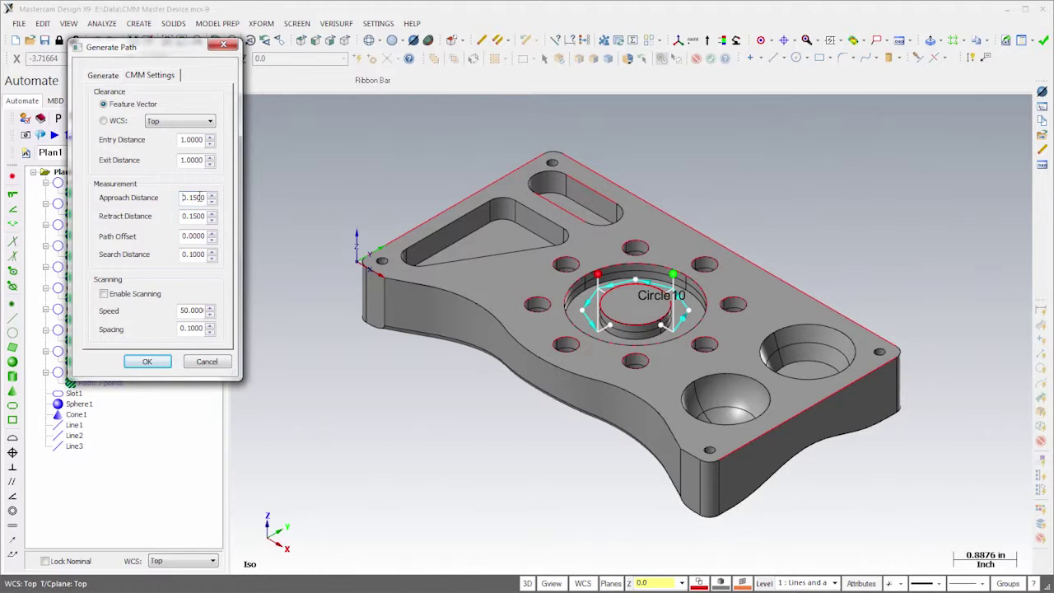
left_click(117, 121)
type("0.5")
left_click(146, 361)
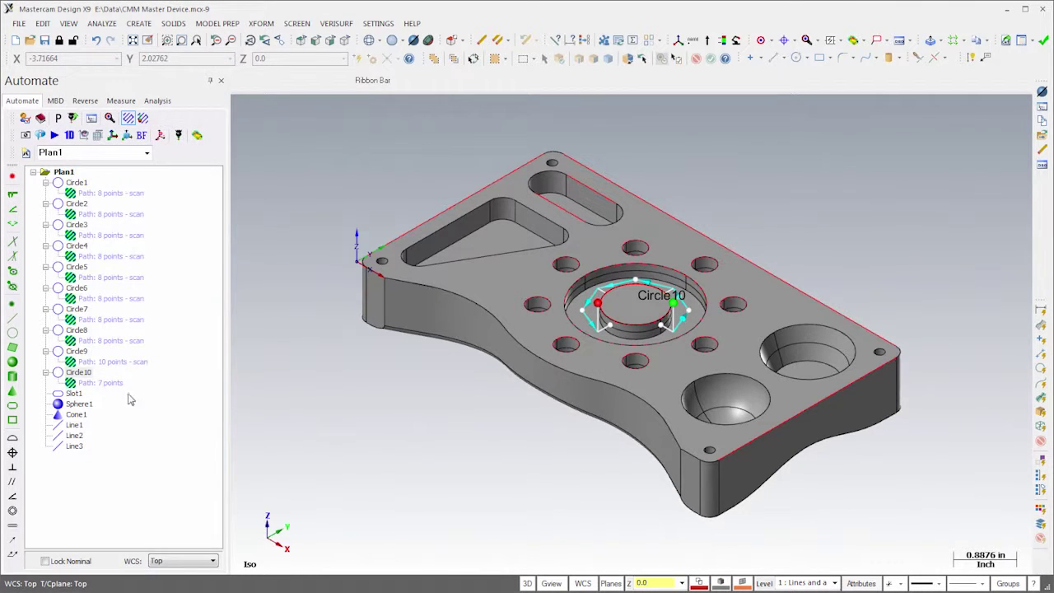
left_click(75, 394)
right_click(75, 394)
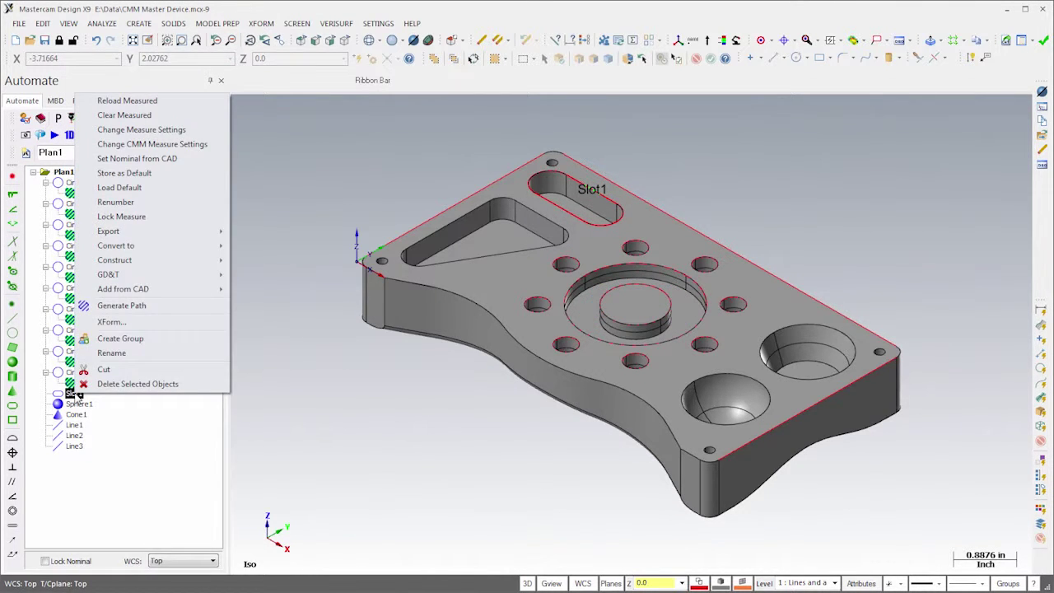
Step: Generate Slot1's probe path at -0.1000 depth with 0.5 entry and exit distance
left_click(121, 307)
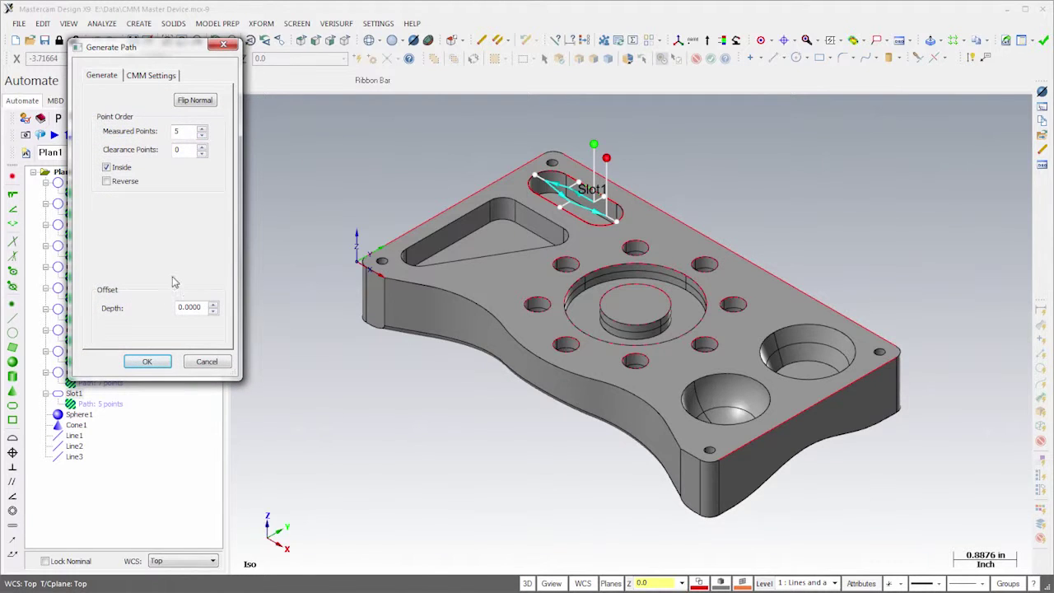
type("-0.1000")
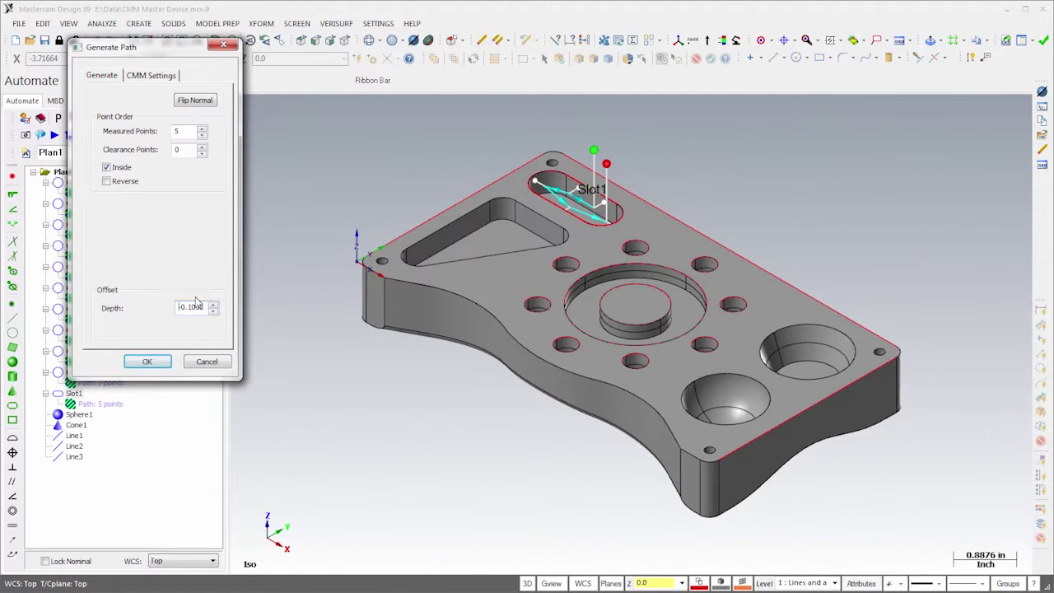
left_click(154, 79)
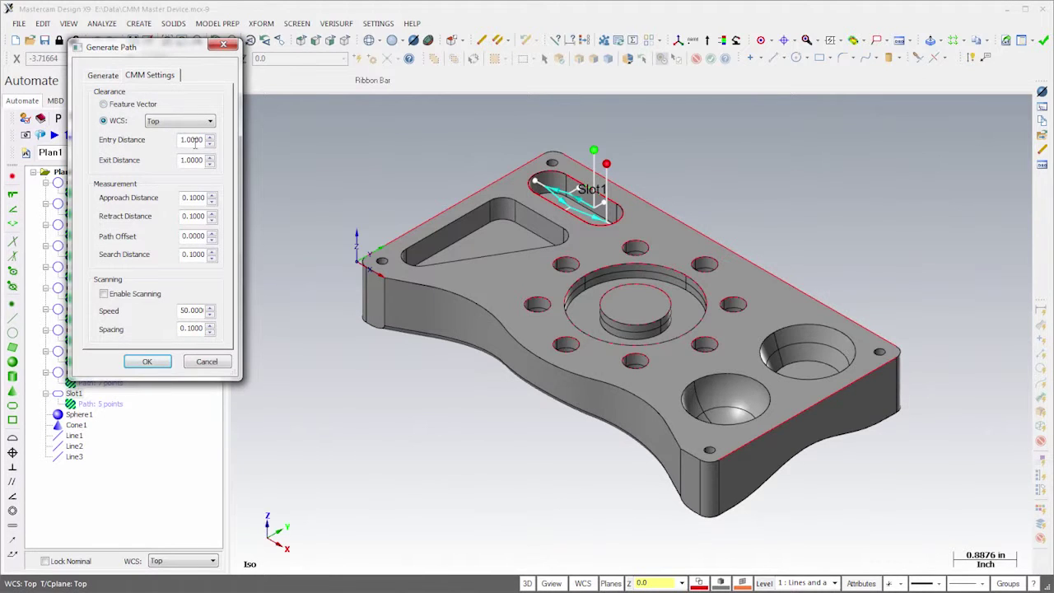
type("0.5")
key("Tab")
type("0.5")
left_click(148, 362)
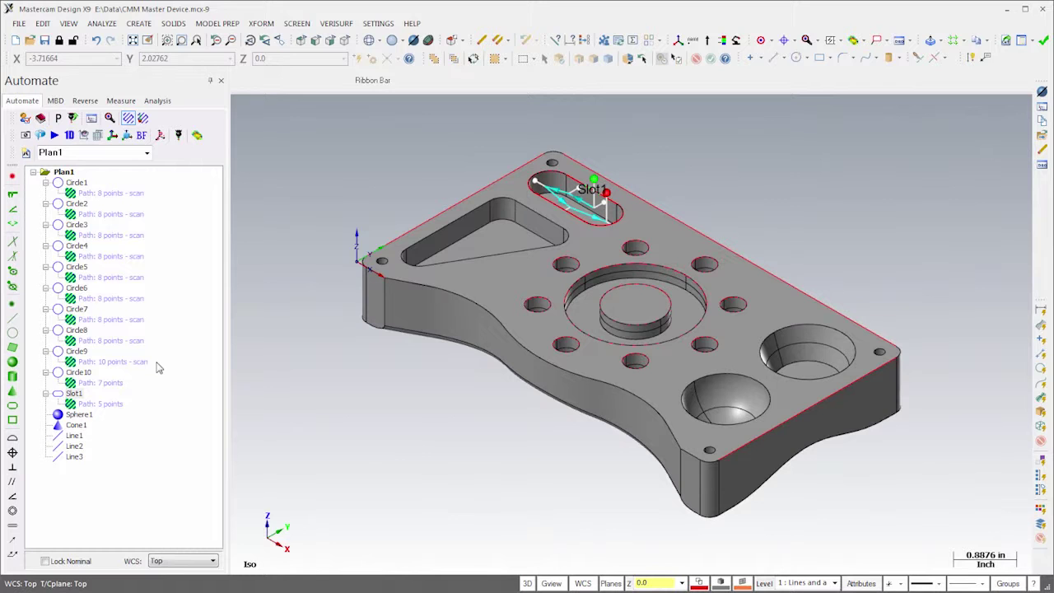
Step: Start a Sphere1 probe path with 20 measured points in 3 rows
right_click(88, 416)
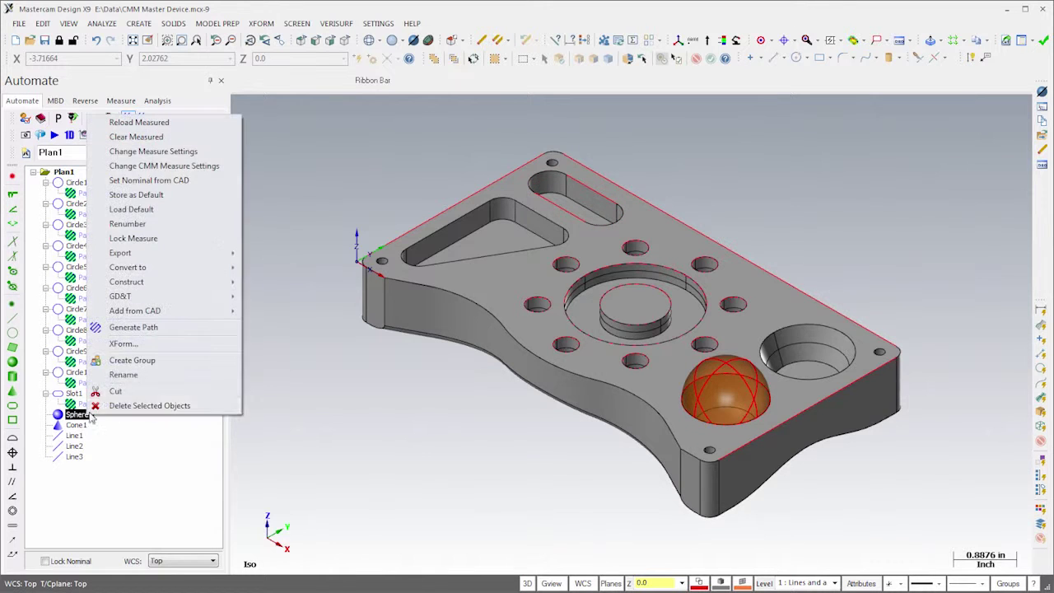
left_click(131, 328)
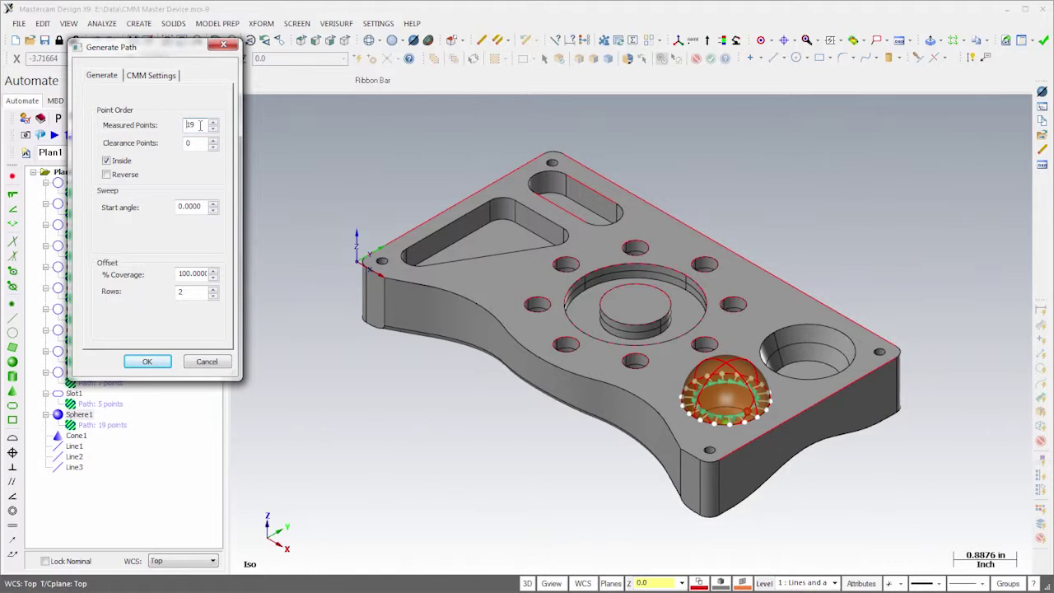
type("20")
double_click(195, 291)
type("3")
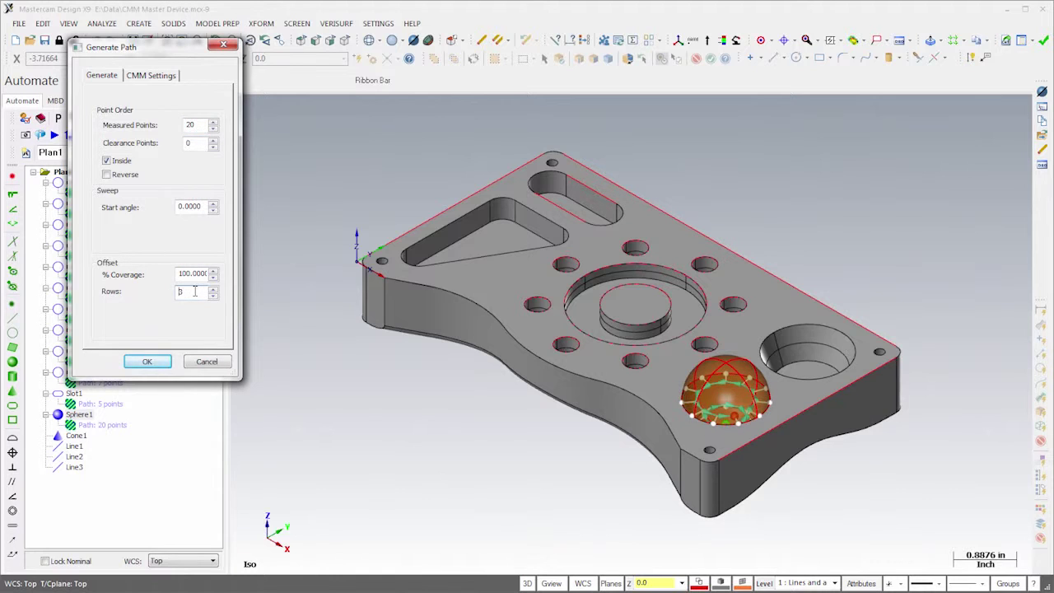
left_click_drag(185, 277, 151, 279)
Step: Base the Sphere1 path's clearance on the WCS, enable scanning, and confirm it
left_click(162, 82)
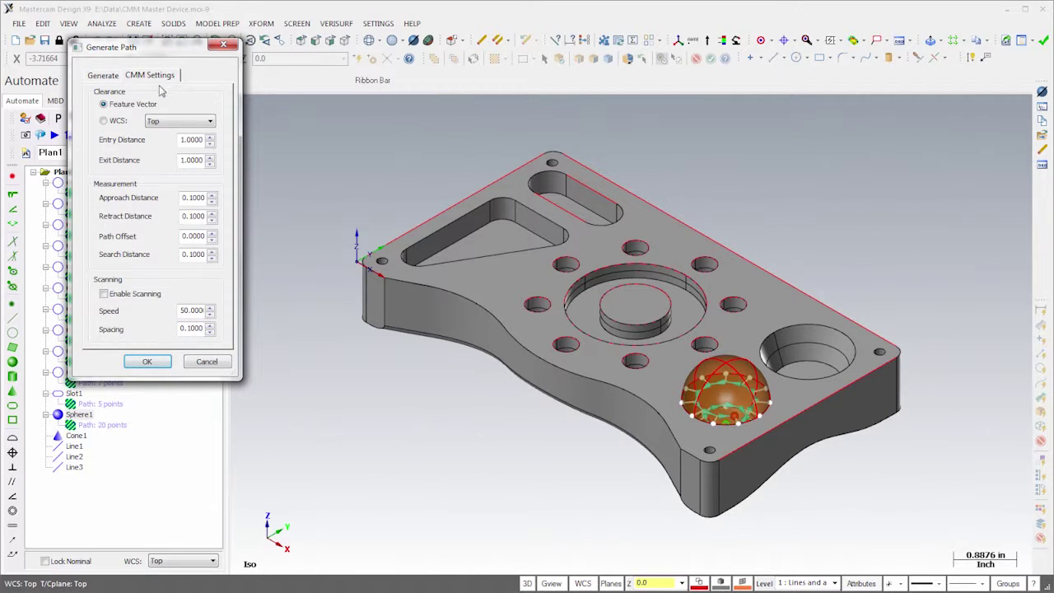
left_click(115, 122)
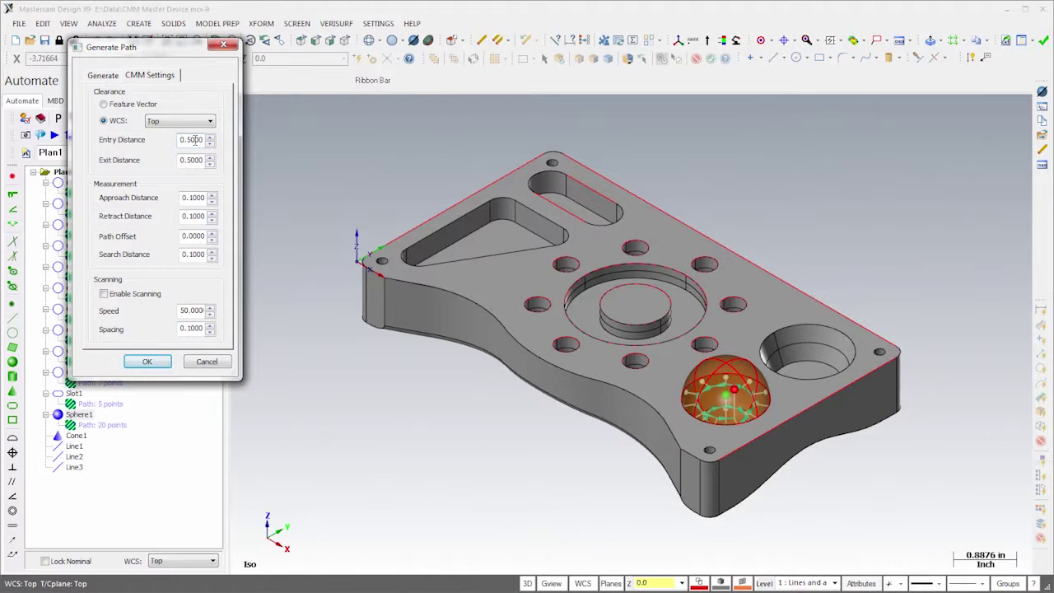
left_click(103, 294)
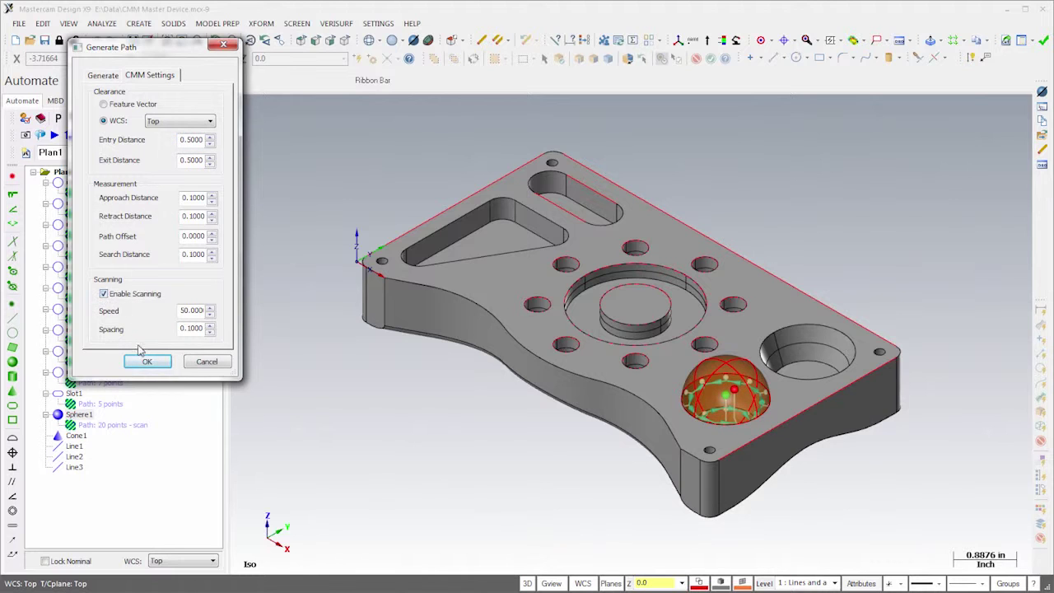
left_click(147, 363)
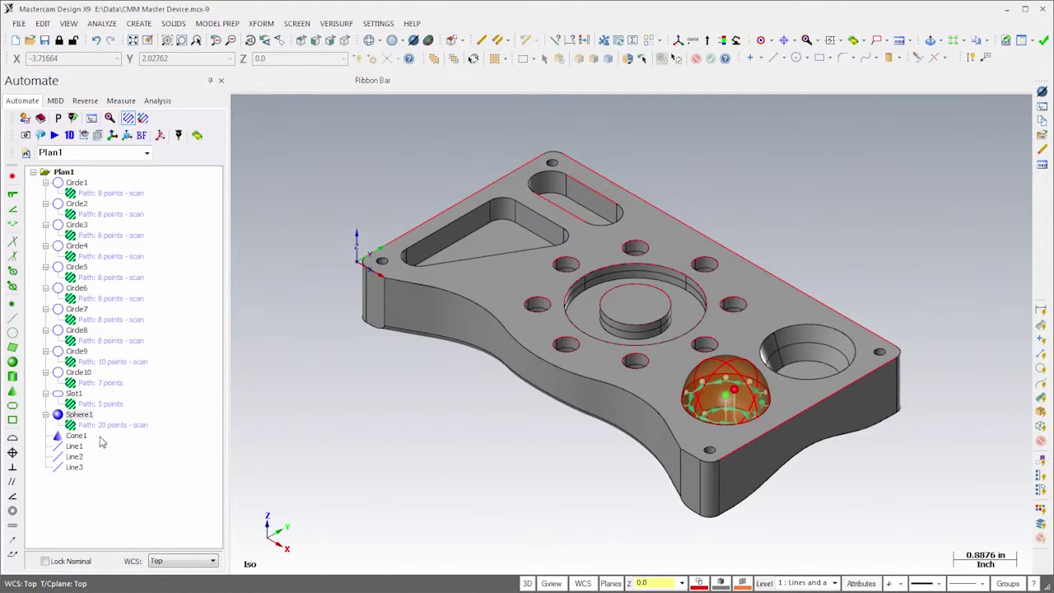
Step: Generate a probe path for Cone1 with 10 measured points over 3 rows
right_click(80, 442)
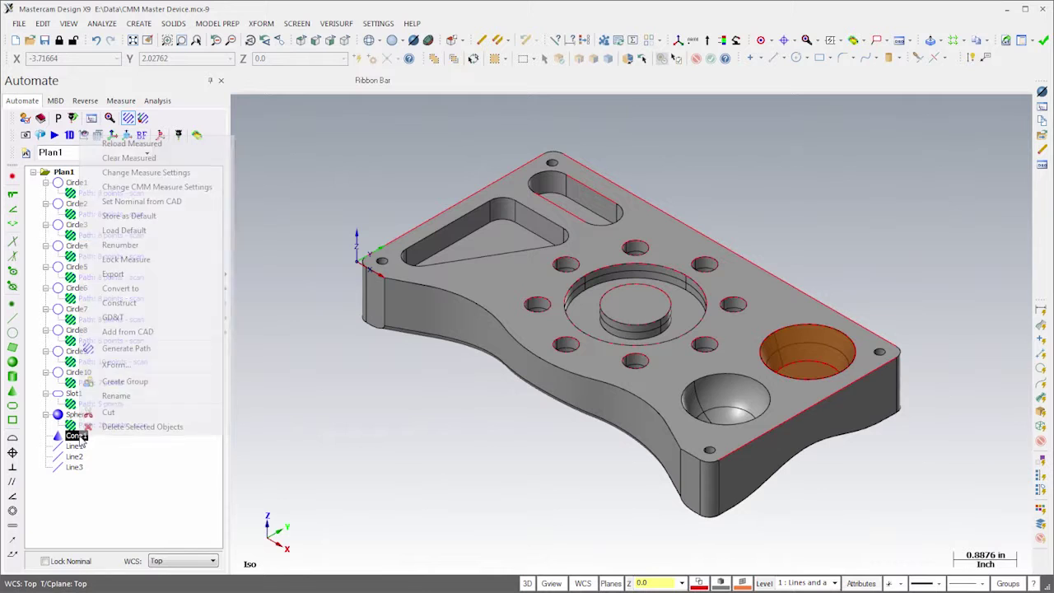
left_click(151, 354)
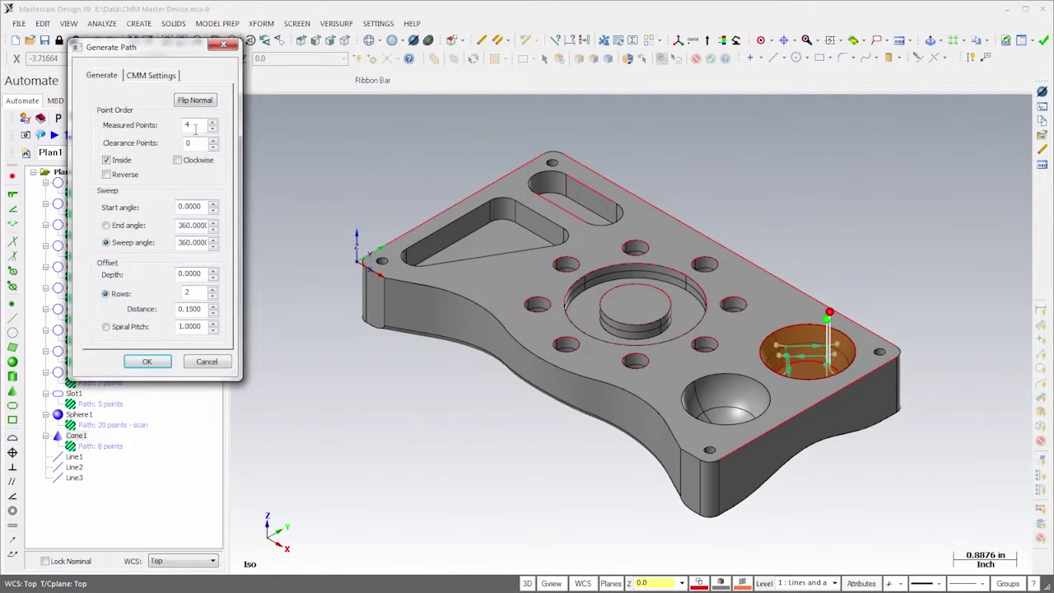
double_click(198, 128)
type("10")
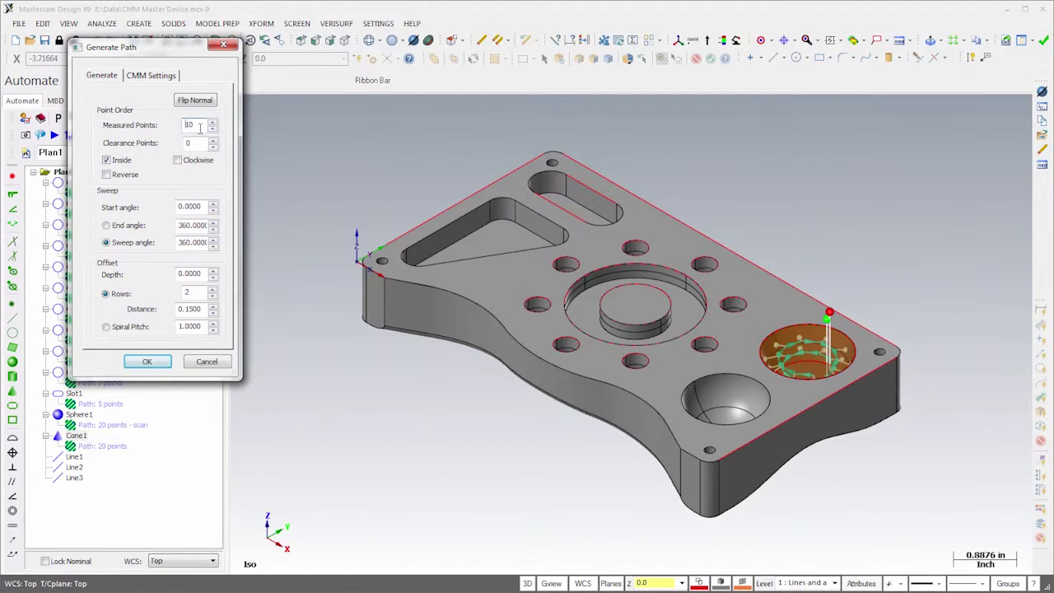
left_click(200, 292)
key("BackSpace")
type("3")
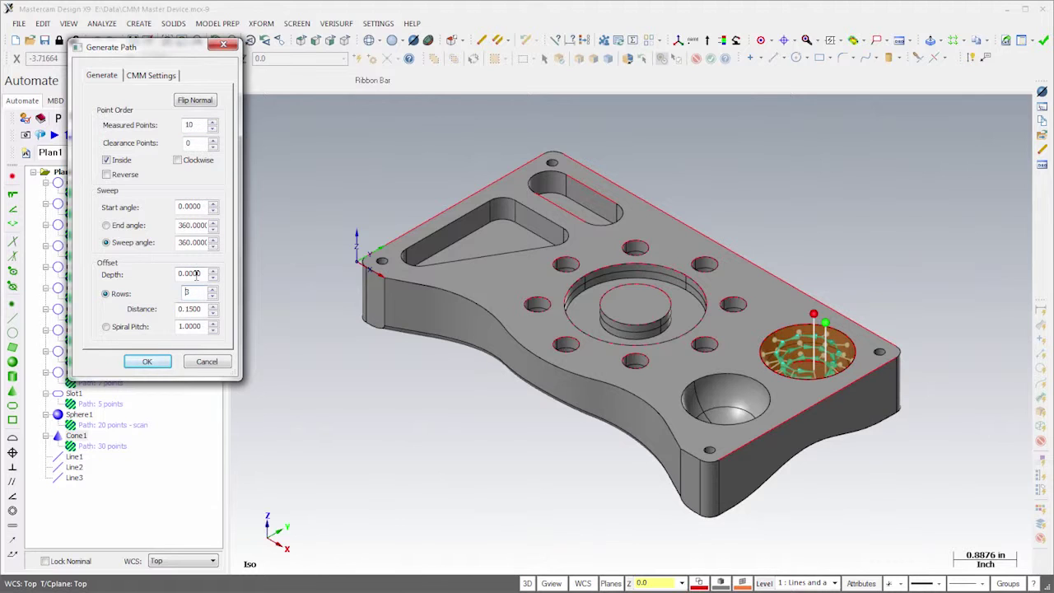
Step: Give the Cone1 path 0.5 WCS clearance with scanning, accept it, and select Line1–Line3
left_click(155, 77)
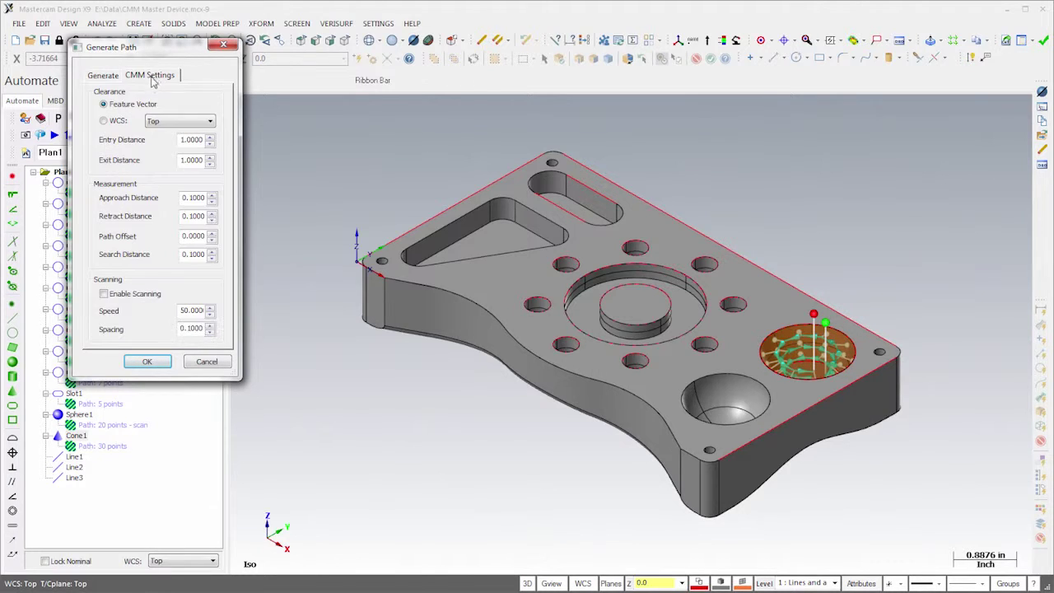
left_click(105, 121)
type("0.5")
left_click(104, 294)
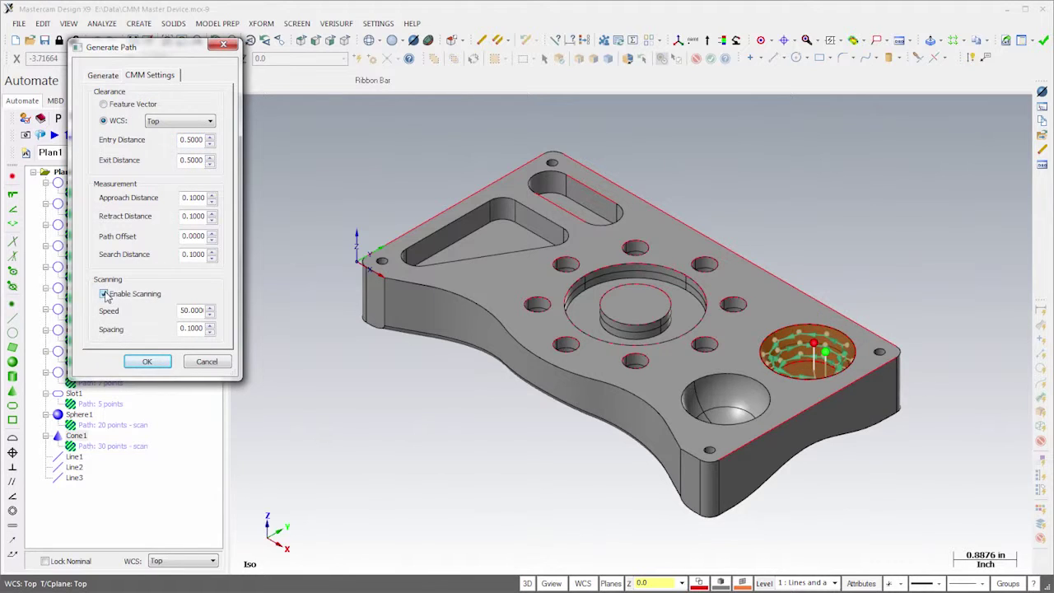
left_click(146, 361)
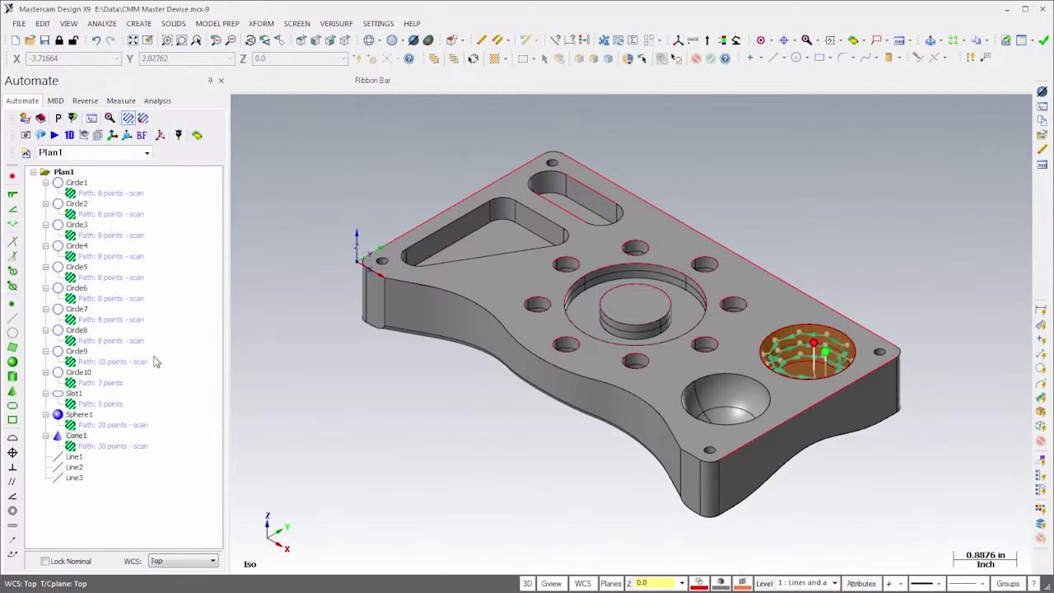
left_click_drag(107, 511, 74, 462)
Step: Generate paths for the three lines with a 0.5 end offset and -0.1 depth
right_click(74, 463)
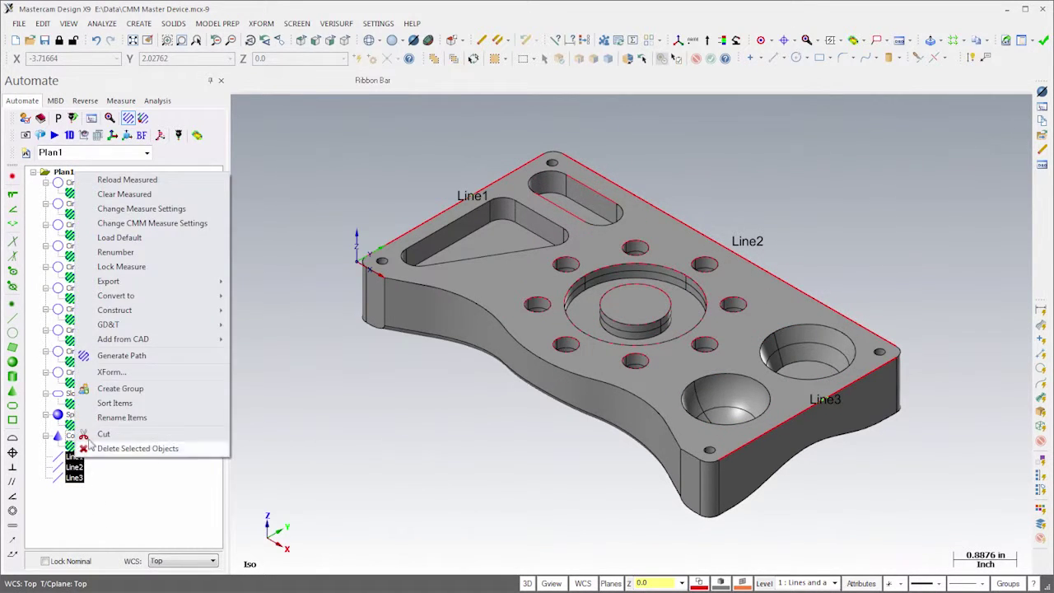
left_click(127, 359)
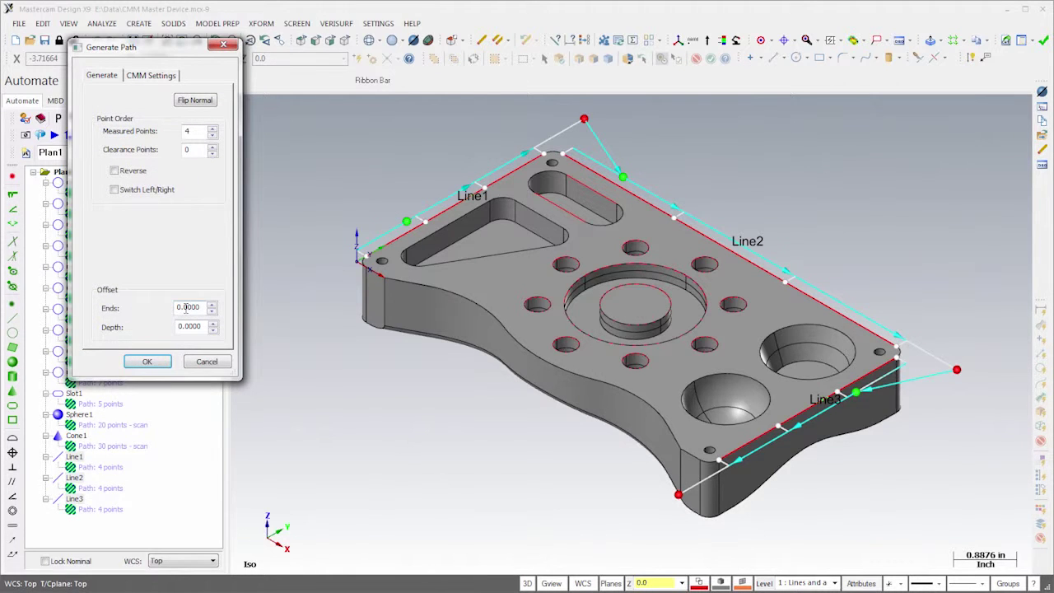
left_click_drag(200, 309, 205, 307)
type("5")
left_click(196, 326)
type("1")
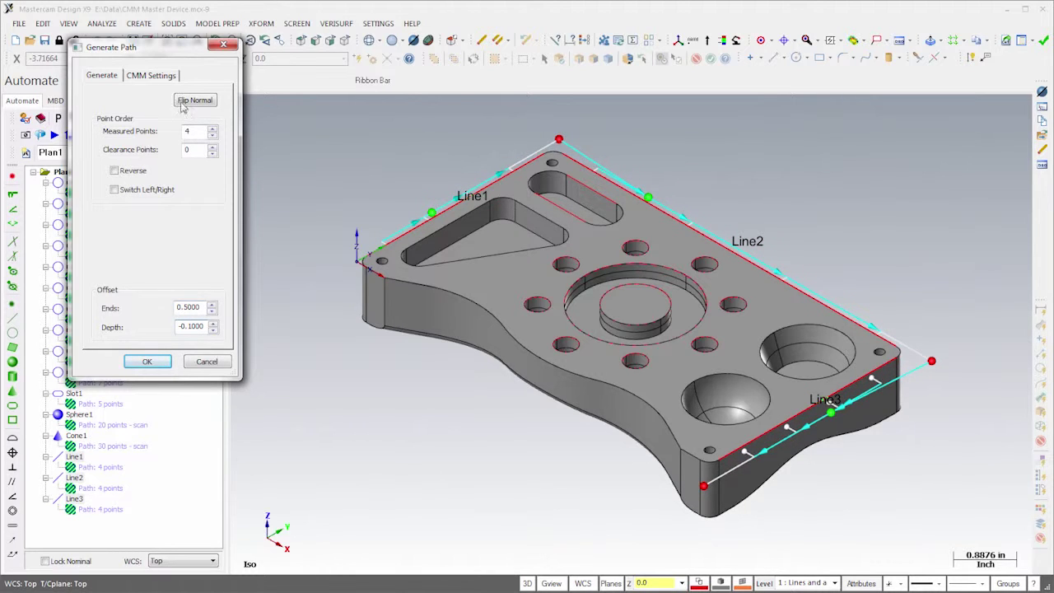
Step: Use WCS clearance with scanning for the line paths, accept, and add a Surface Grid feature
left_click(162, 77)
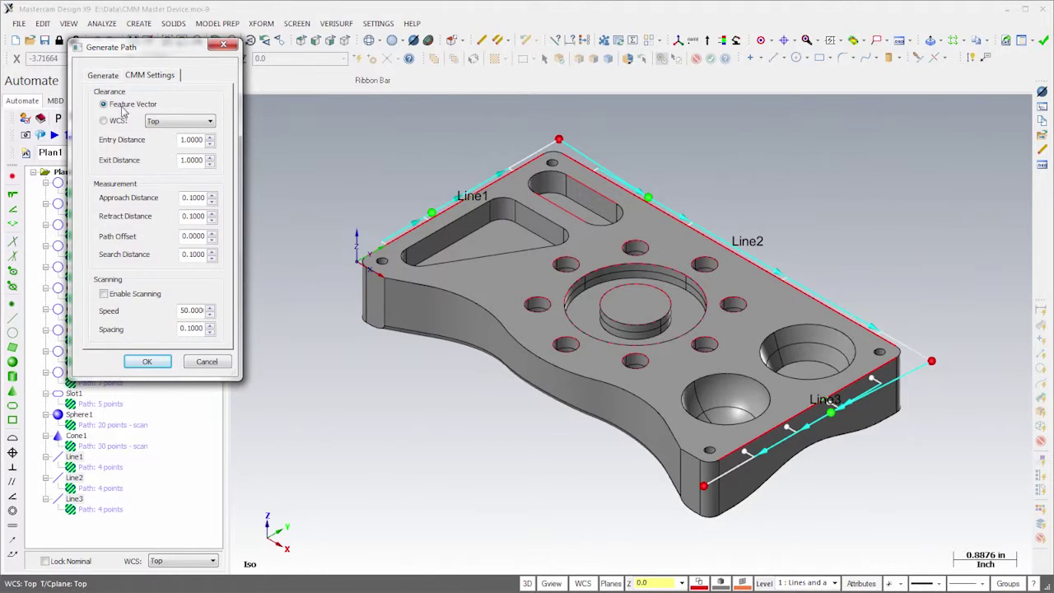
left_click(114, 122)
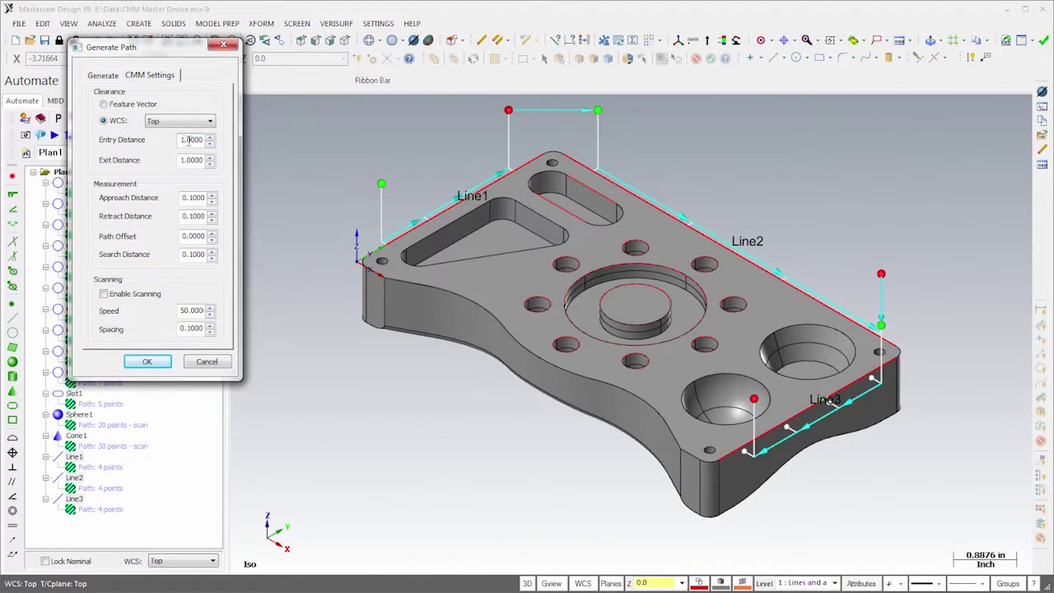
left_click(104, 294)
left_click(146, 363)
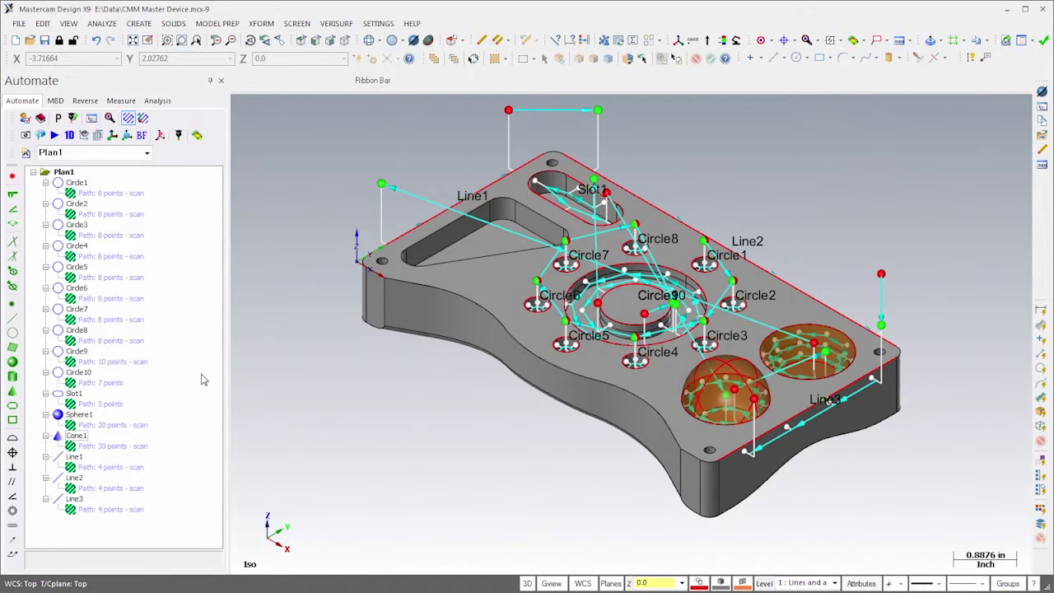
left_click(197, 136)
Step: Start a Surface Grid1 path and re-select the curved side face as its surface
right_click(92, 520)
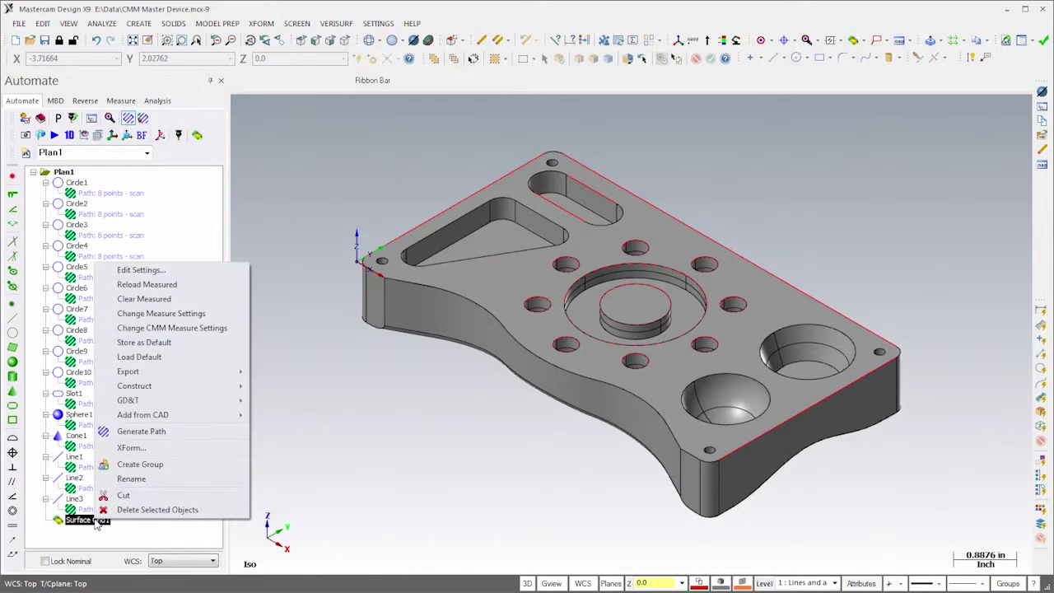
left_click(132, 433)
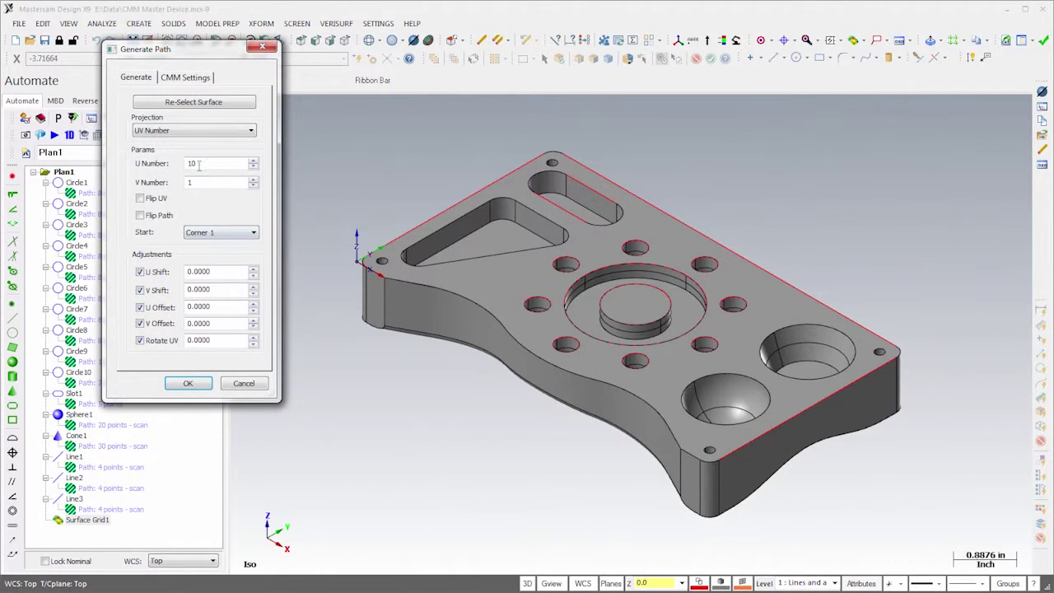
left_click(194, 102)
left_click(416, 316)
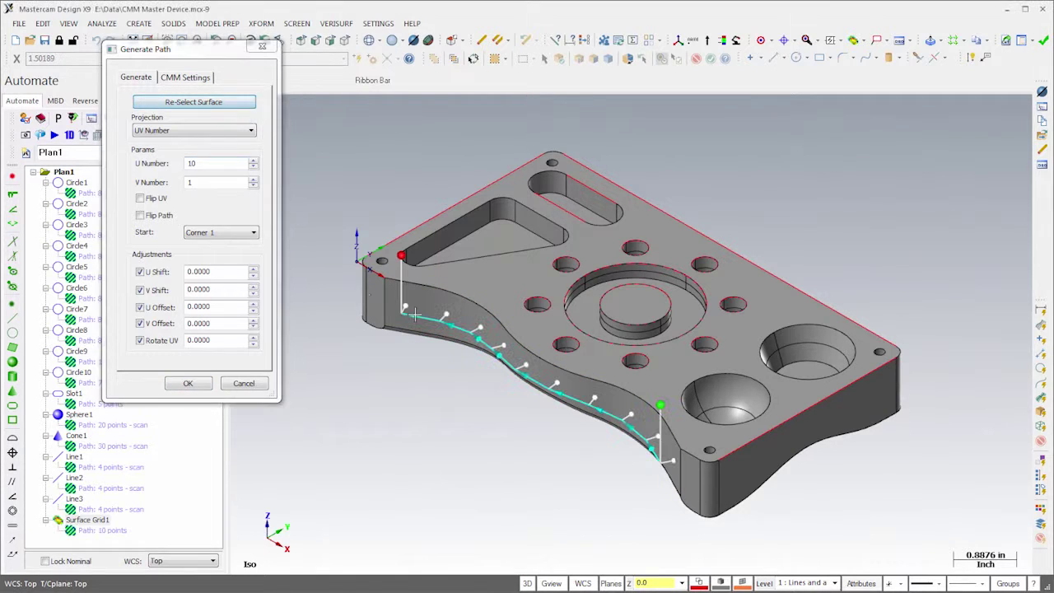
Step: Set the UV grid to 16 points along U and 2 rows along V
left_click(227, 165)
key("BackSpace")
type("5")
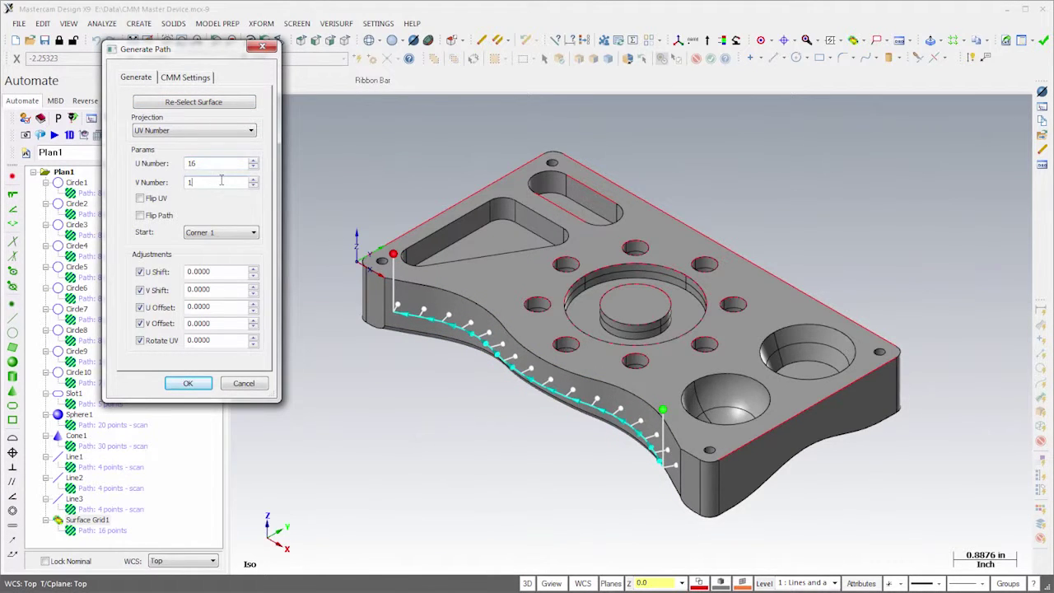
key("BackSpace")
type("2")
left_click(195, 340)
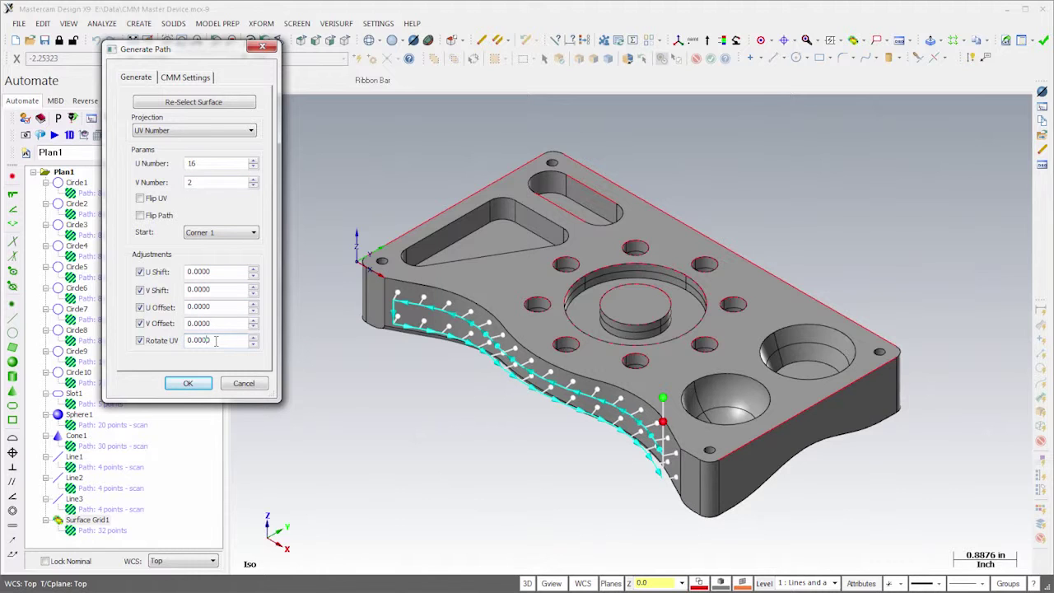
key("BackSpace")
type("5")
key("BackSpace")
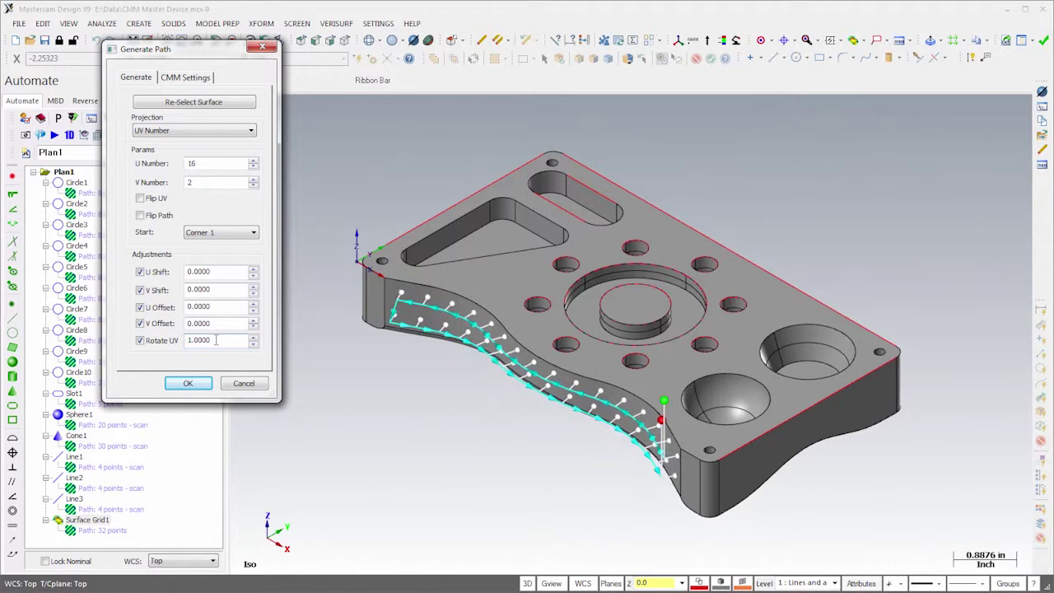
type("0")
key("BackSpace")
key("BackSpace")
key("BackSpace")
type("2")
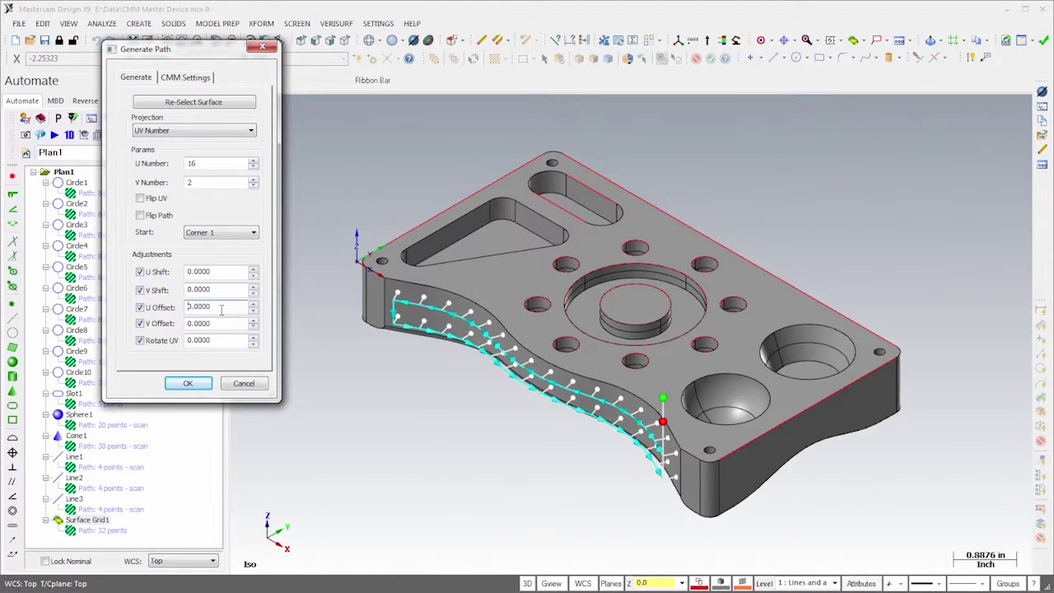
left_click(189, 78)
Step: Enable scanning with 0.5 spacing and WCS clearance for Surface Grid1, then accept the path
left_click(169, 107)
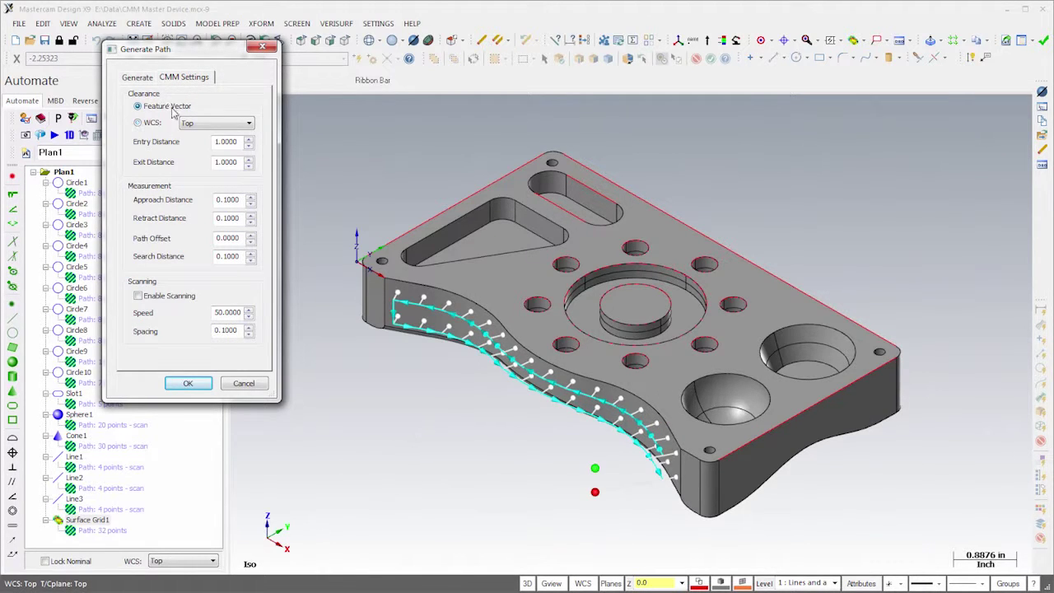
left_click(148, 299)
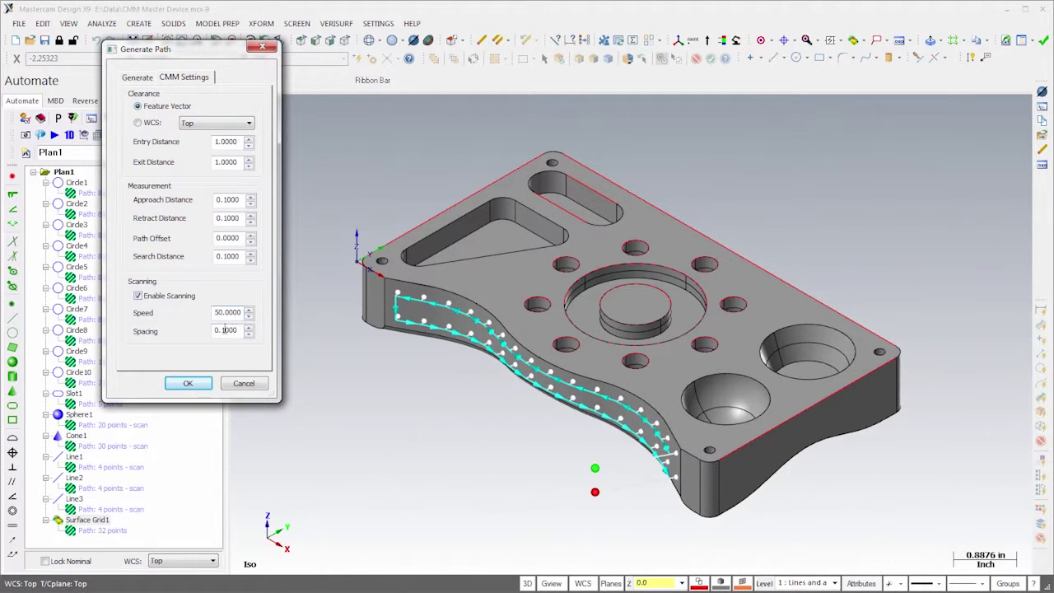
left_click_drag(222, 329, 261, 338)
type("5")
left_click(146, 122)
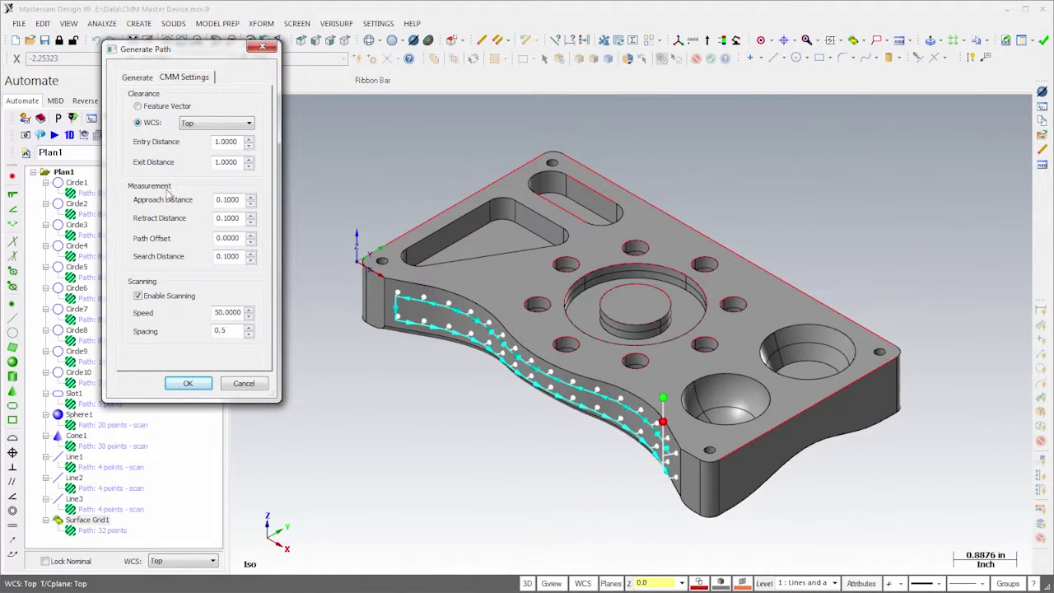
left_click(188, 384)
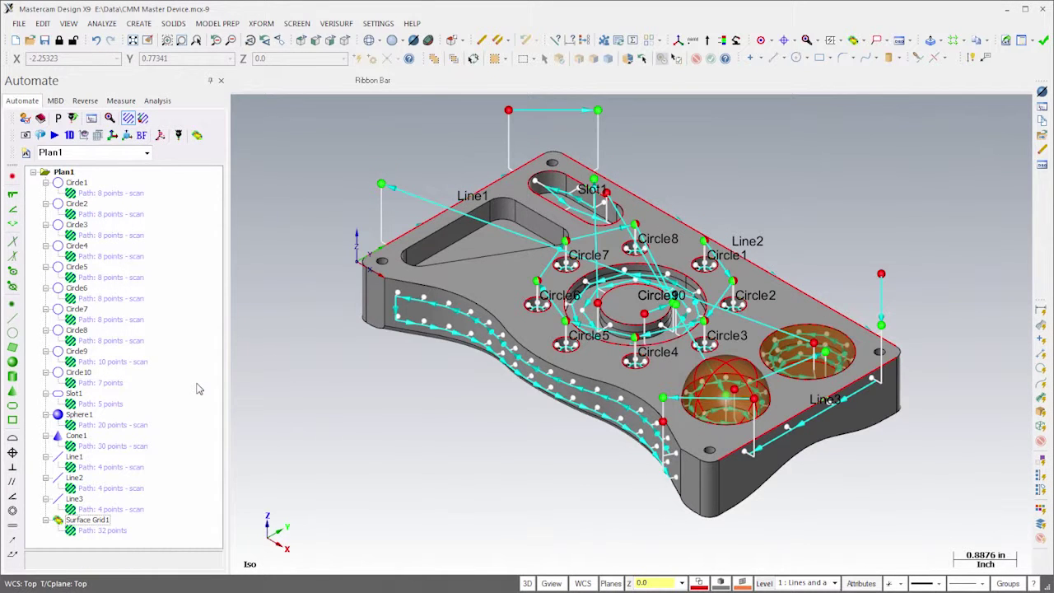
left_click(144, 119)
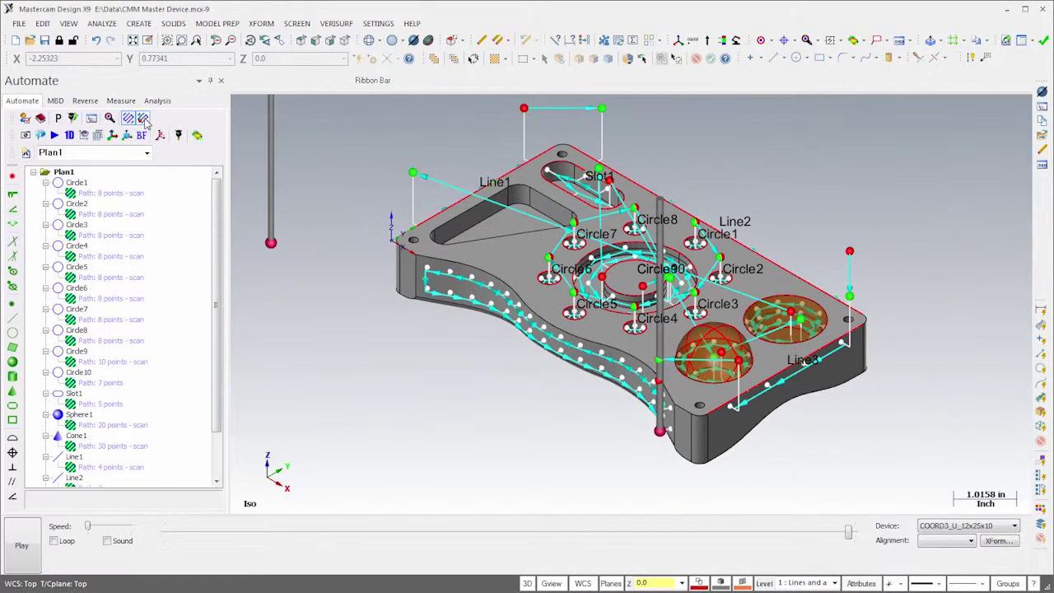
left_click(33, 540)
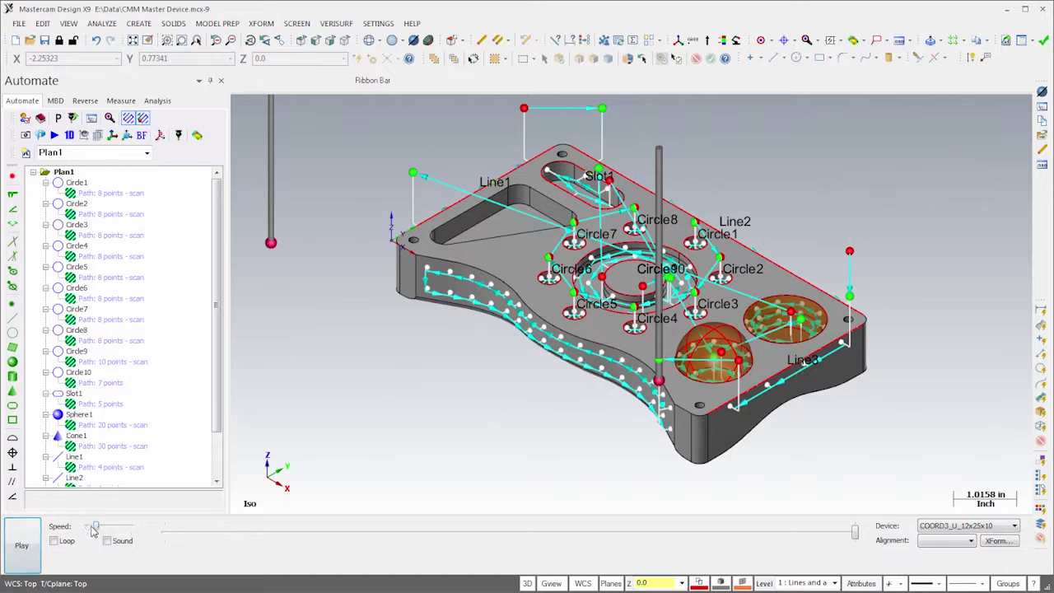
mouse_move(88, 526)
left_mouse_down()
mouse_move(113, 527)
mouse_move(97, 527)
left_mouse_up()
left_click(36, 549)
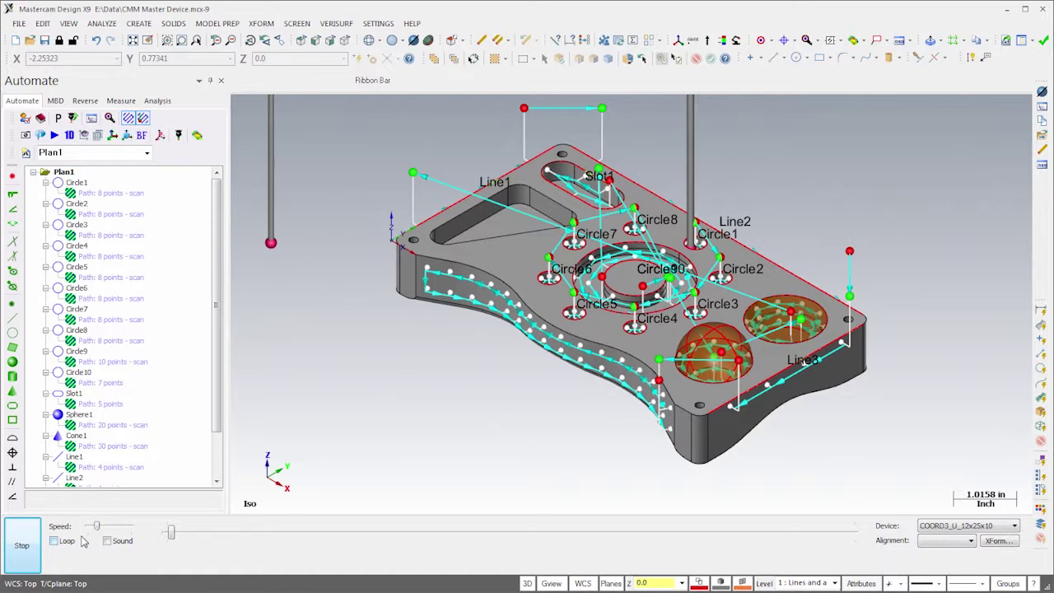
left_click(23, 547)
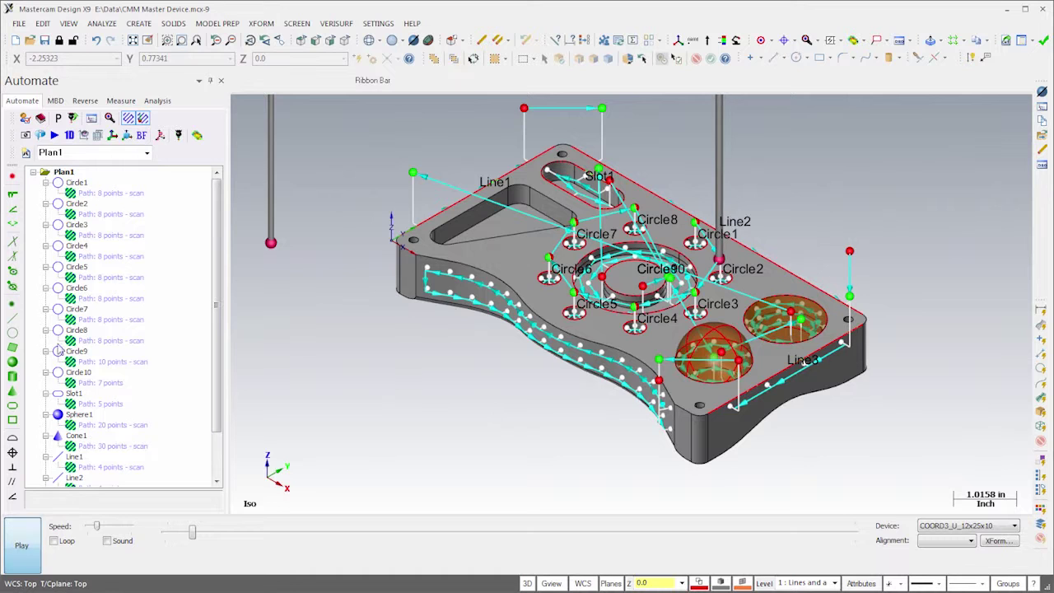
left_click(78, 289)
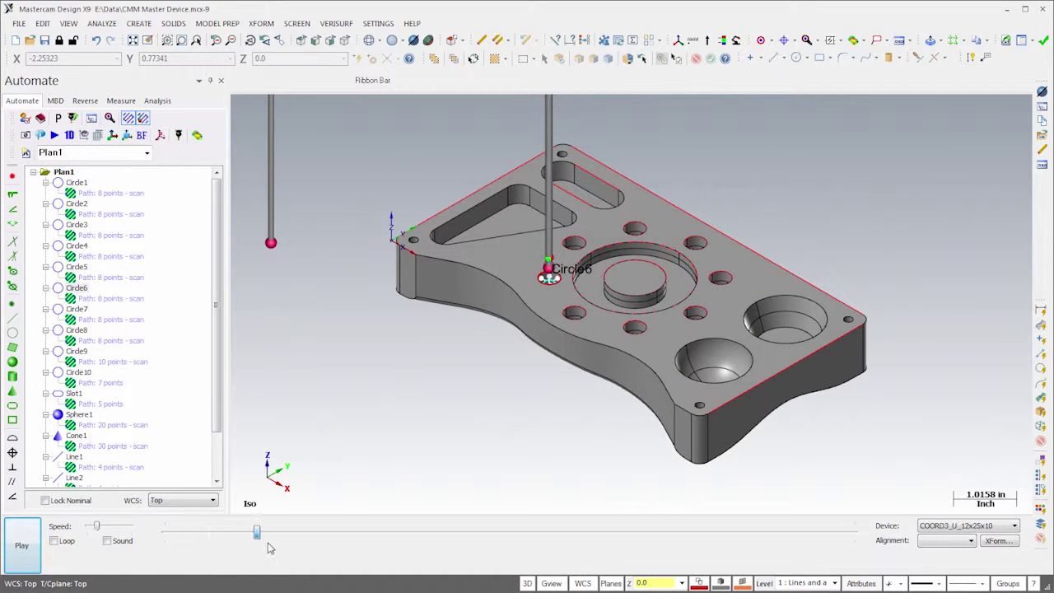
left_click_drag(257, 533, 294, 533)
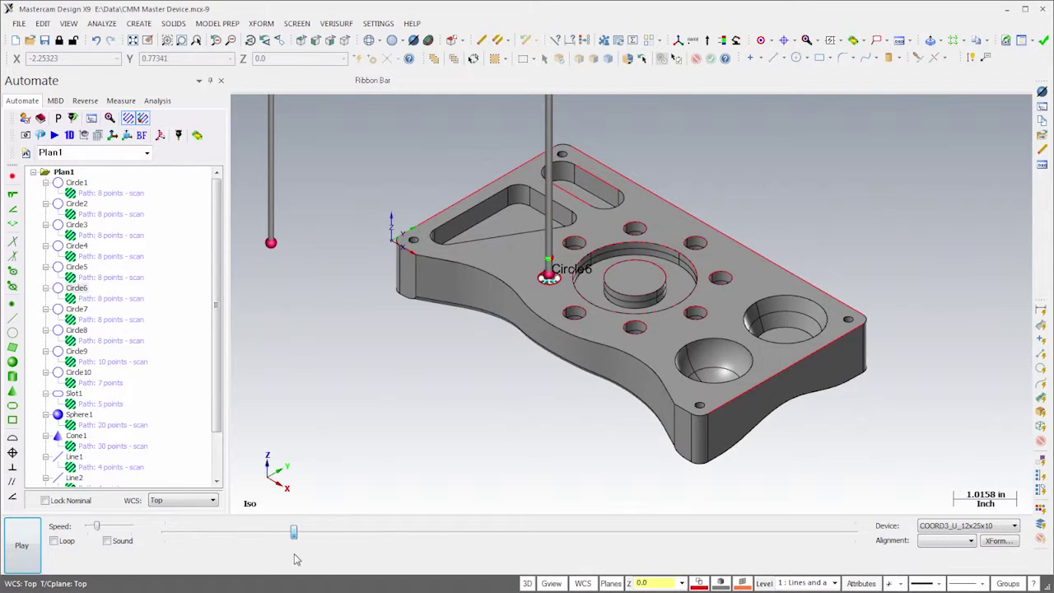
left_click(143, 120)
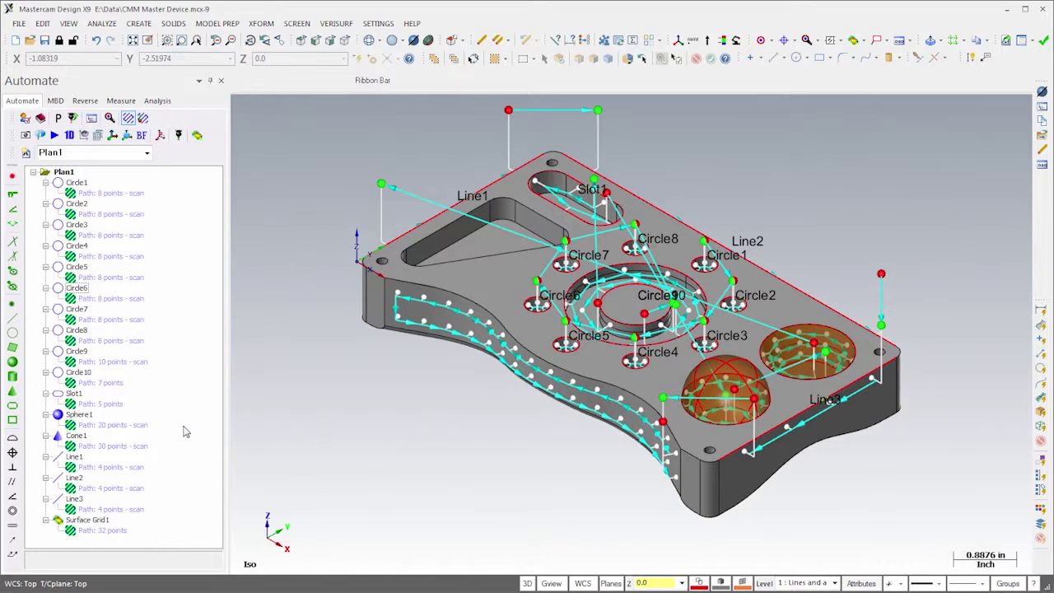
Step: Move Line1, Line2 and Line3 to the top of Plan1
left_click(74, 457)
left_click(74, 478, "ctrl")
left_click(73, 499, "ctrl")
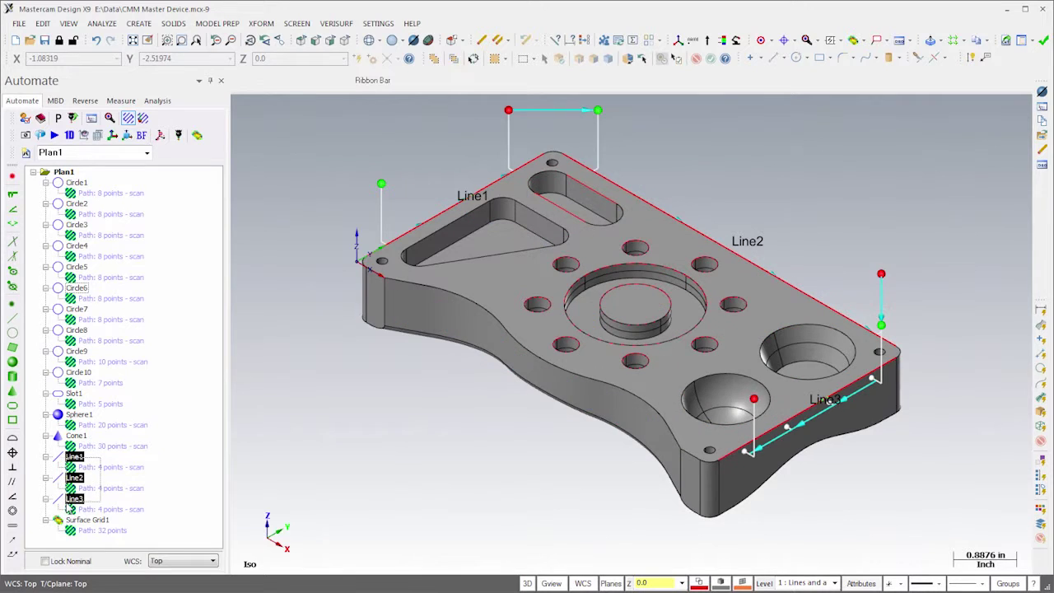
left_click_drag(73, 498, 76, 176)
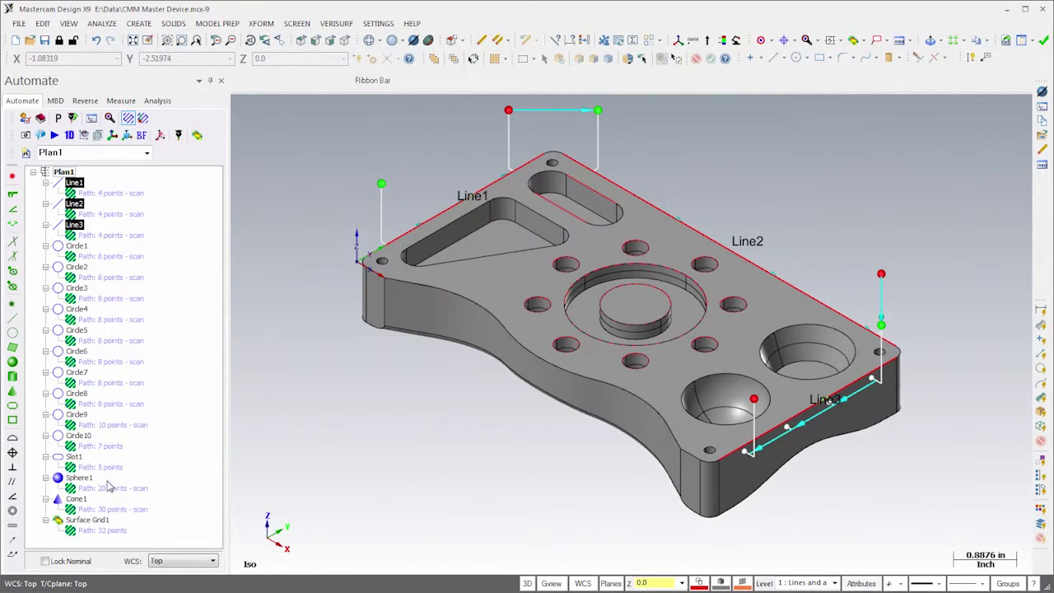
Step: Move Sphere1 and Cone1 up below Line3 and deselect so all probe paths show
left_click(82, 480)
left_click(75, 498, "ctrl")
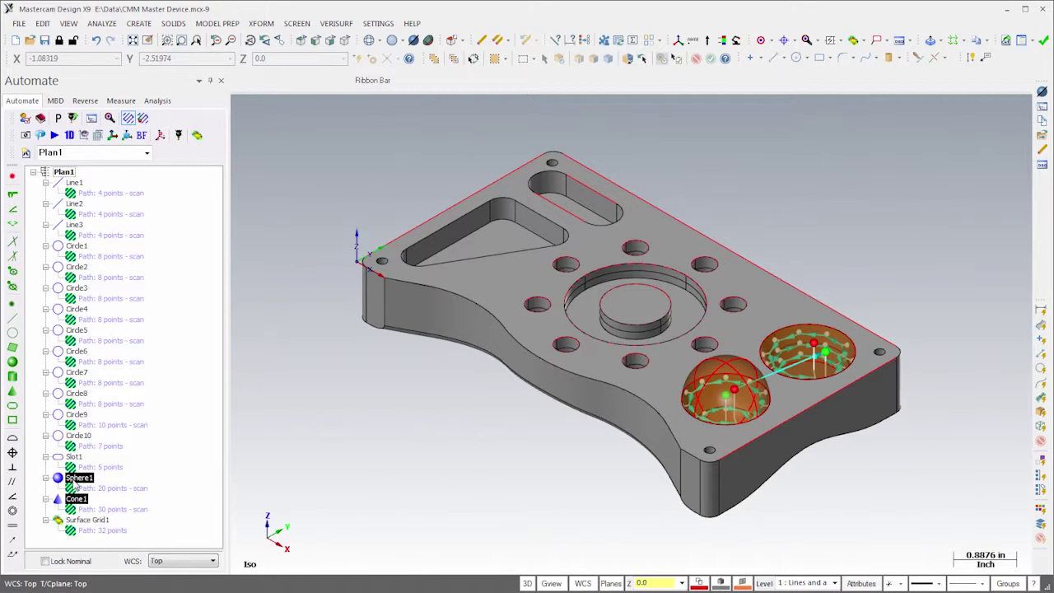
left_click_drag(73, 486, 91, 239)
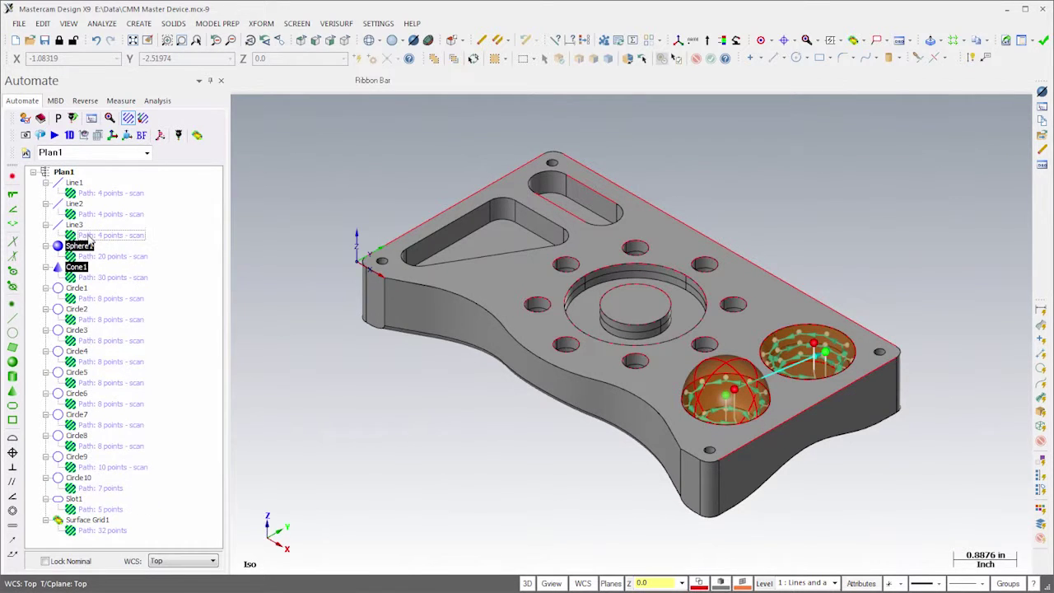
left_click(175, 272)
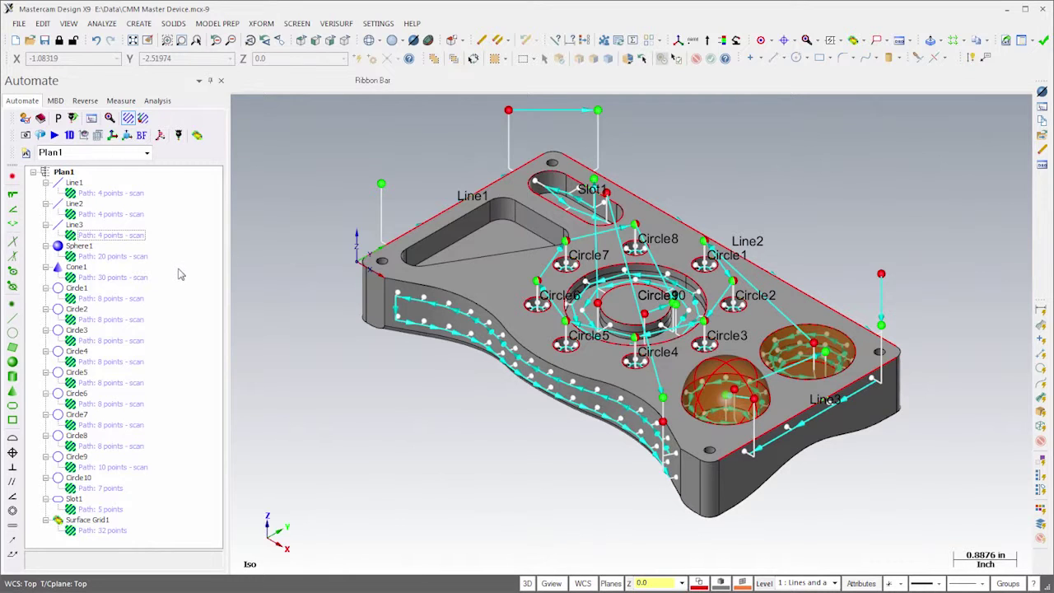
Step: Add a perpendicularity callout for Line1 and Line2, then select Line2 and Line3
left_click(74, 182)
left_click(74, 204, "ctrl")
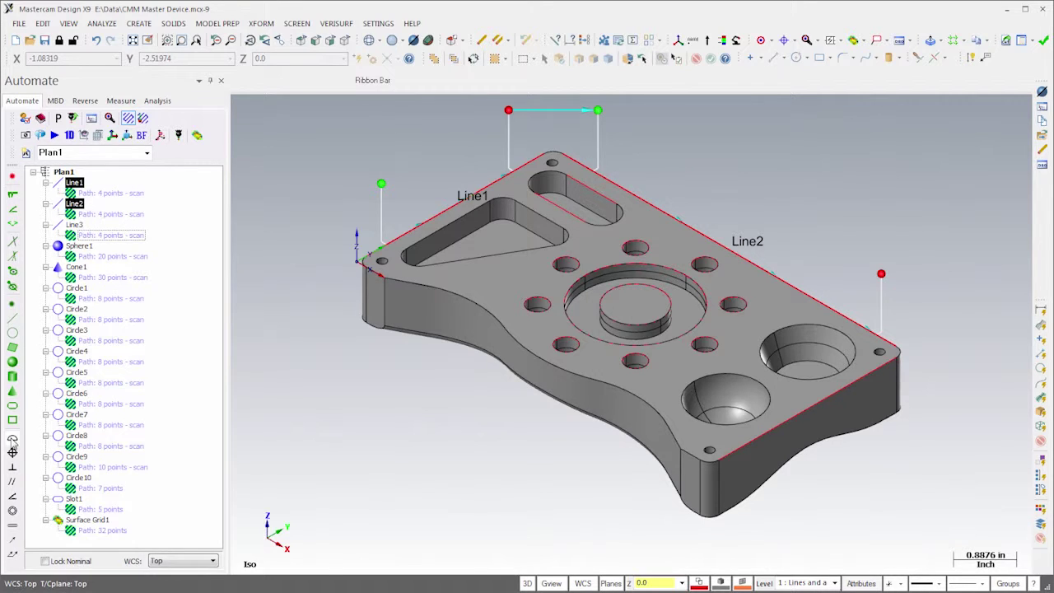
left_click(12, 466)
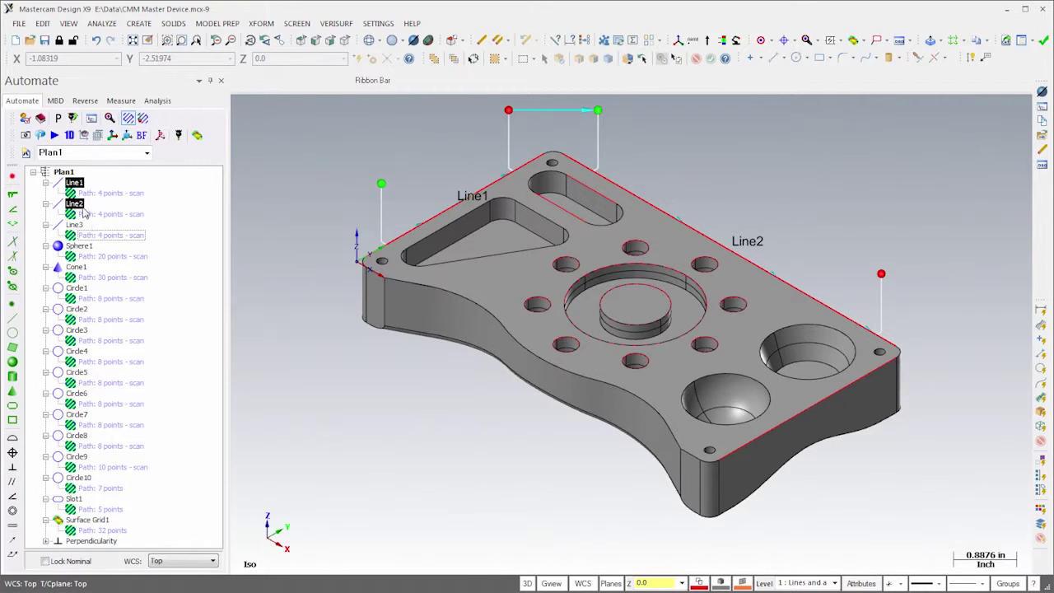
left_click(82, 205)
left_click(74, 225, "ctrl")
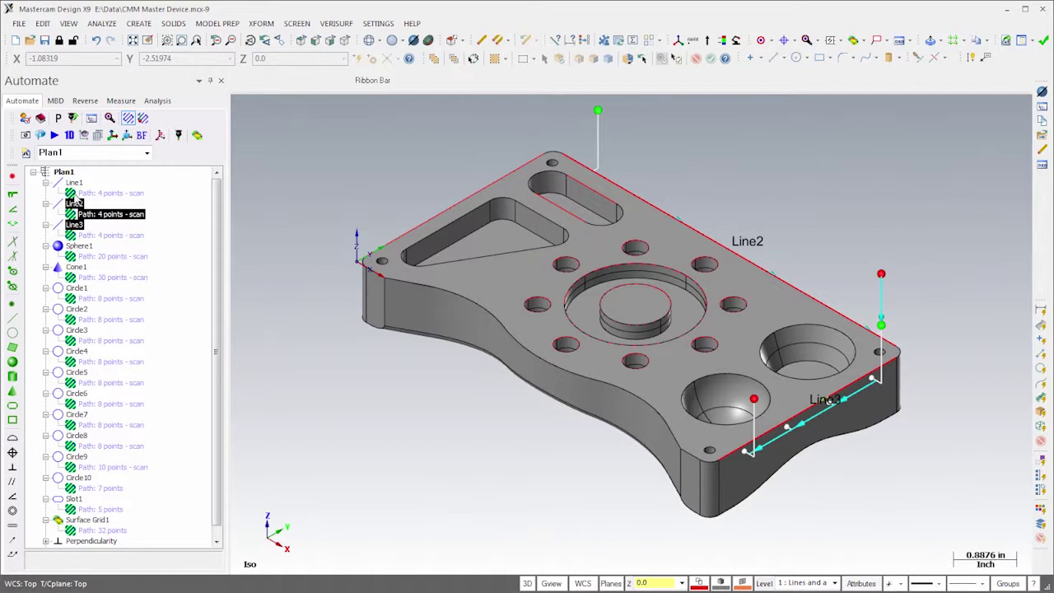
Step: Add a parallelism callout between Line1 and Line3, then select Circle1–Circle8
left_click(76, 194)
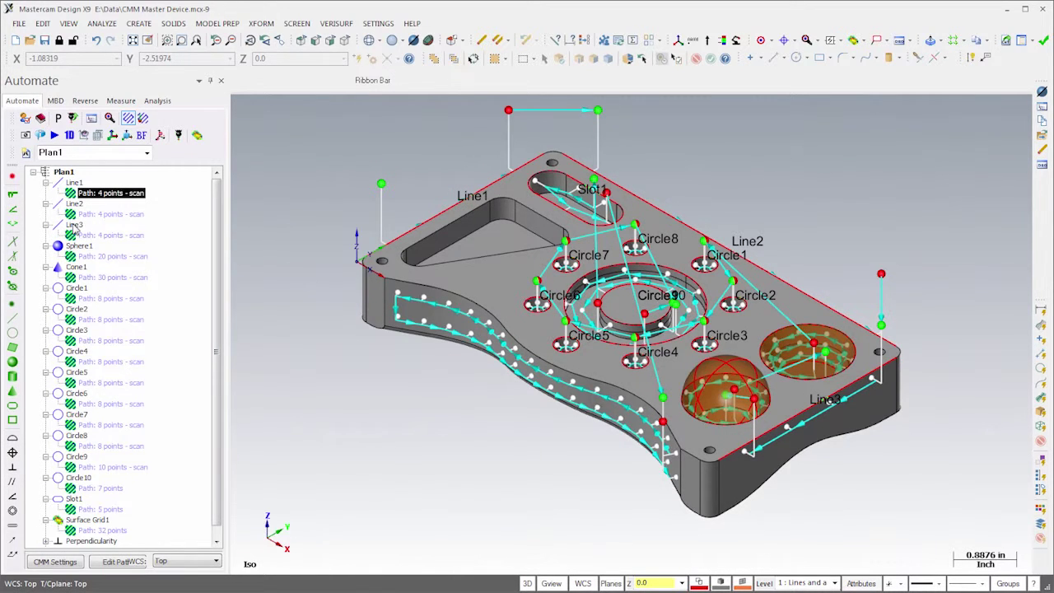
left_click(74, 226)
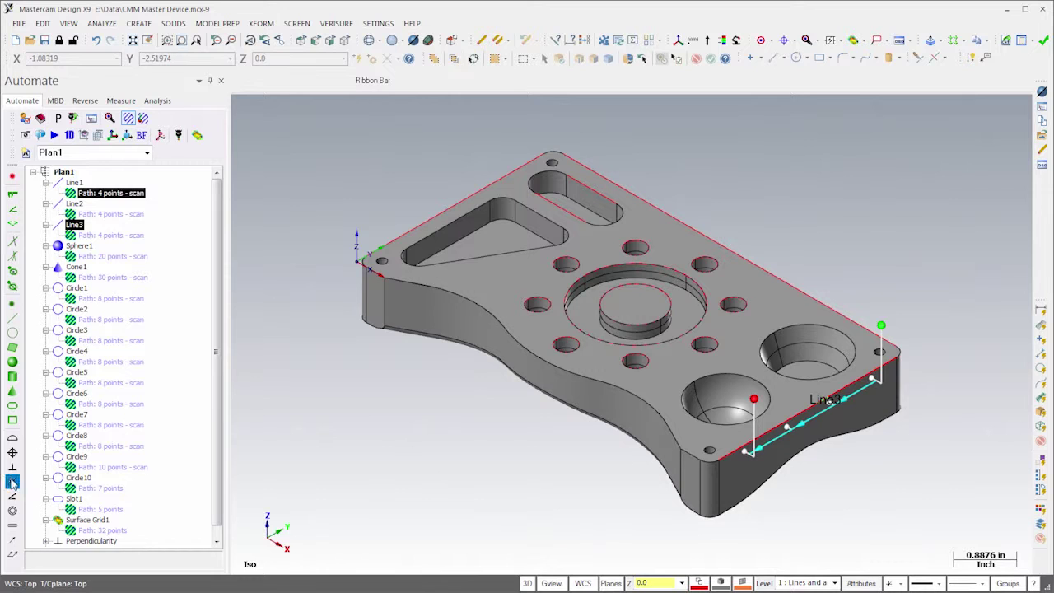
left_click(200, 451)
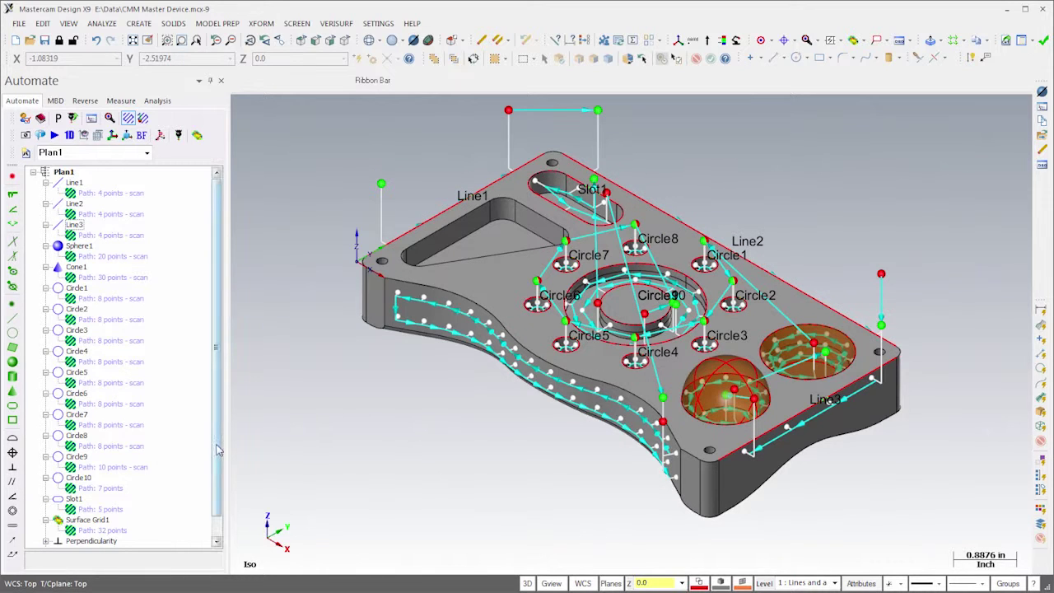
left_click_drag(218, 451, 219, 480)
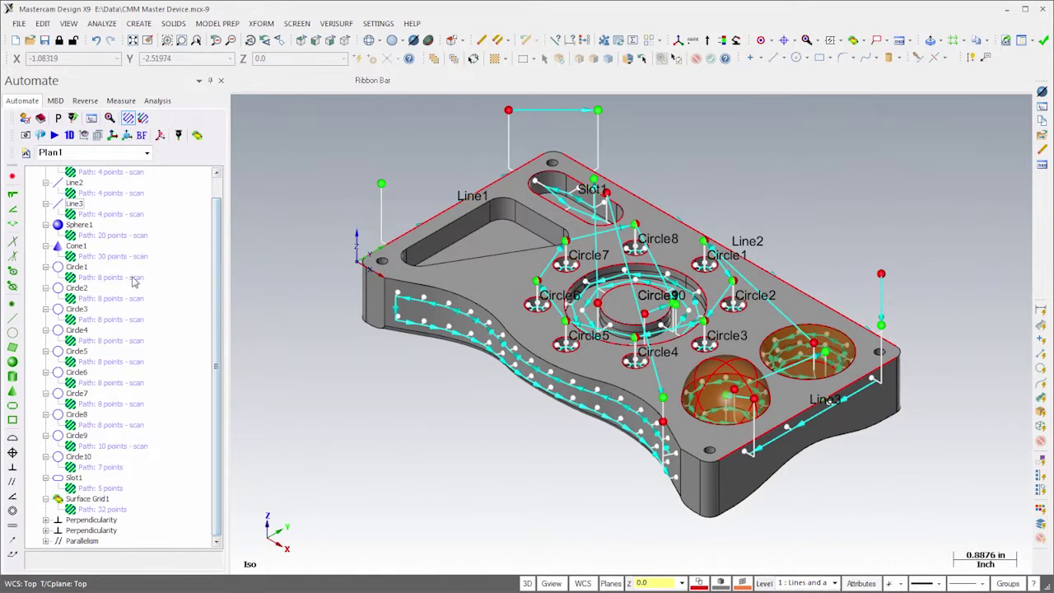
left_click_drag(136, 274, 83, 421)
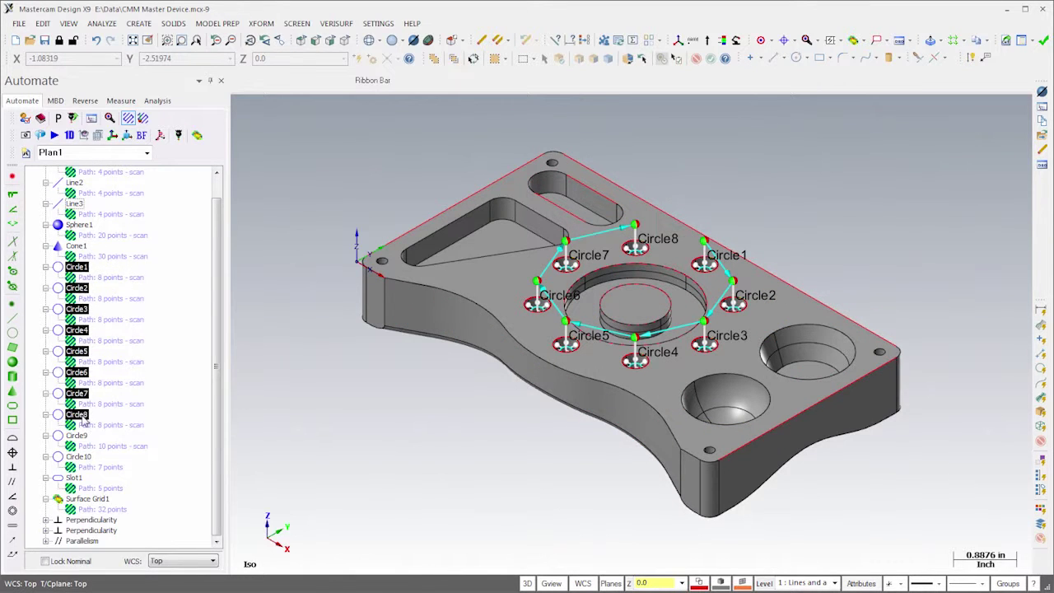
Step: Construct a circle from Circle1–Circle8 and include its Angle and Spacing in the report
left_click(12, 334)
left_click(217, 541)
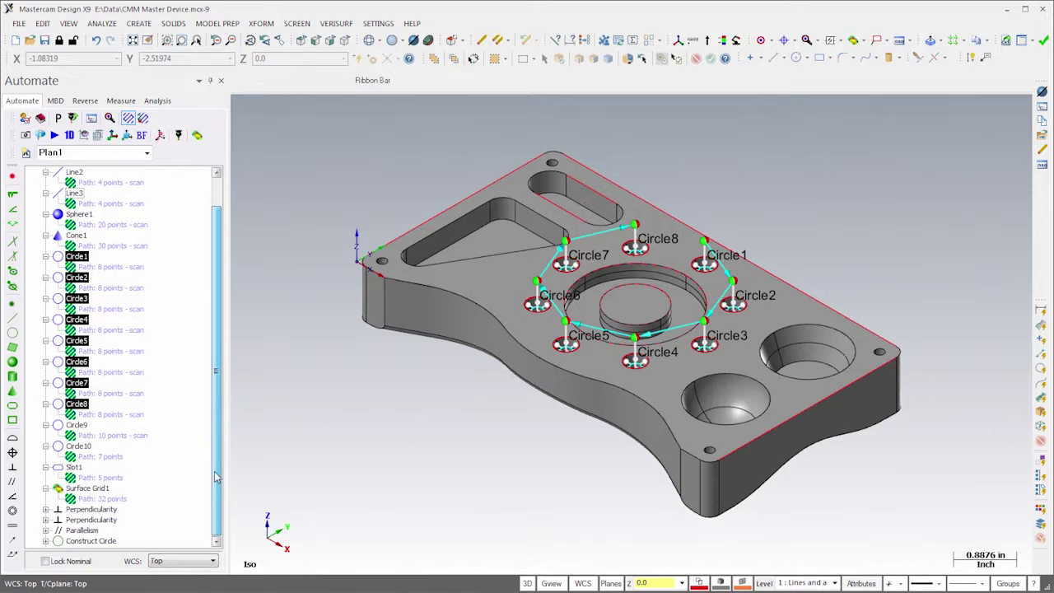
left_click(100, 541)
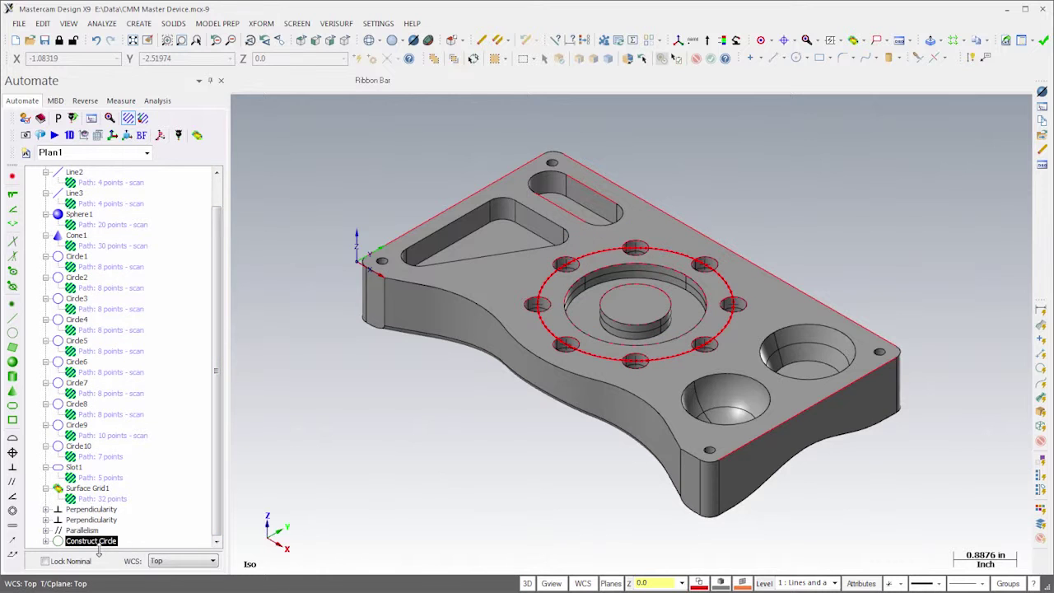
left_click_drag(98, 517, 129, 324)
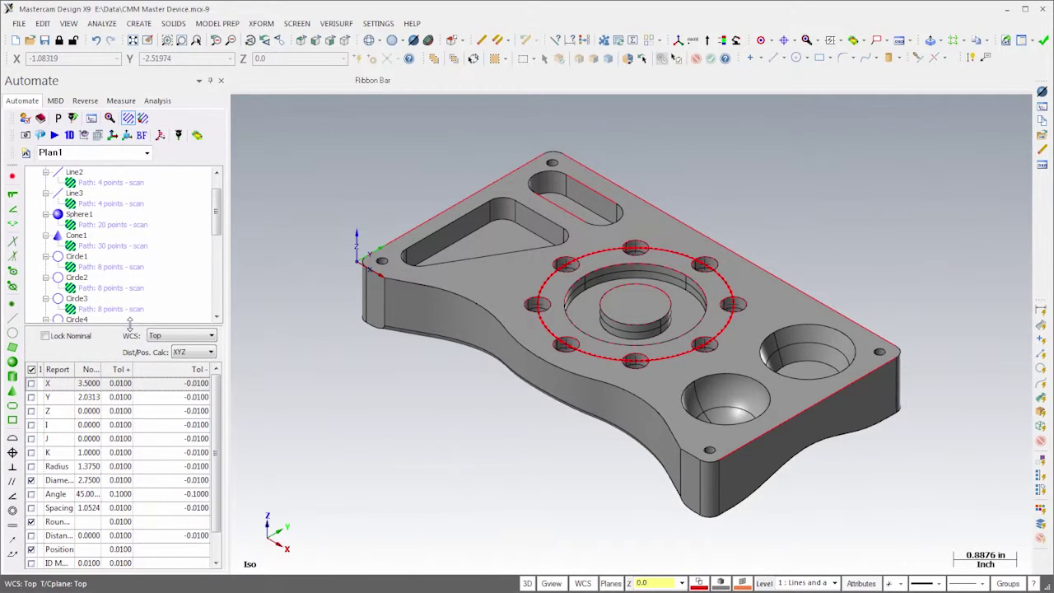
left_click(32, 494)
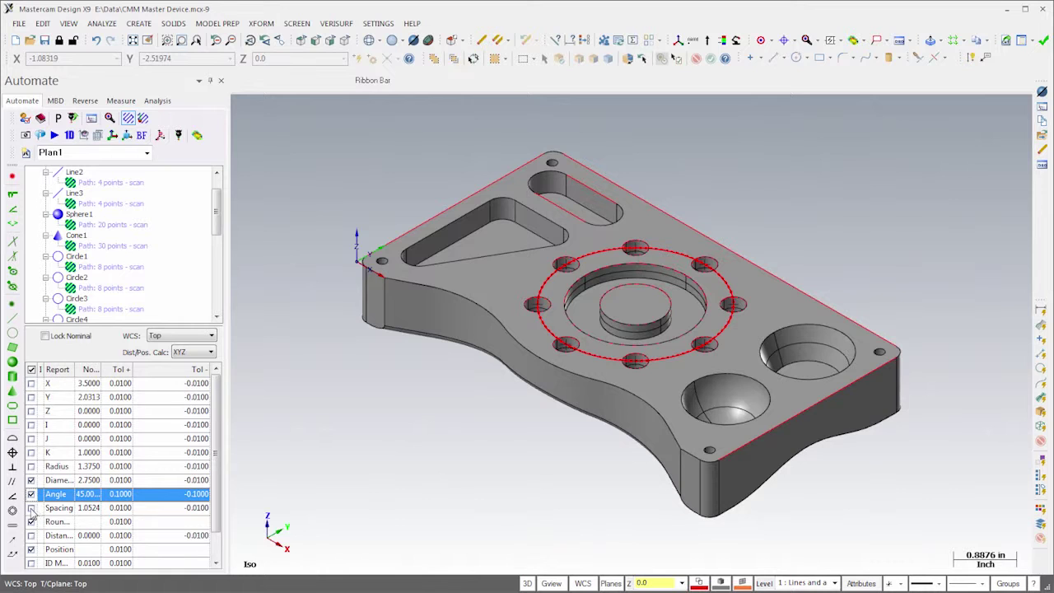
left_click(31, 508)
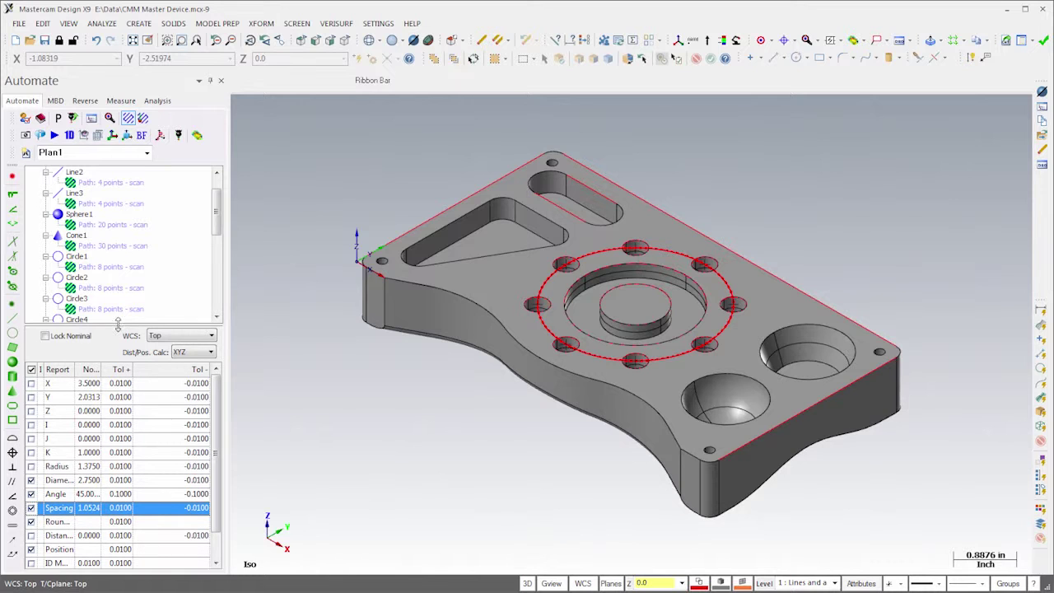
left_click_drag(117, 325, 96, 566)
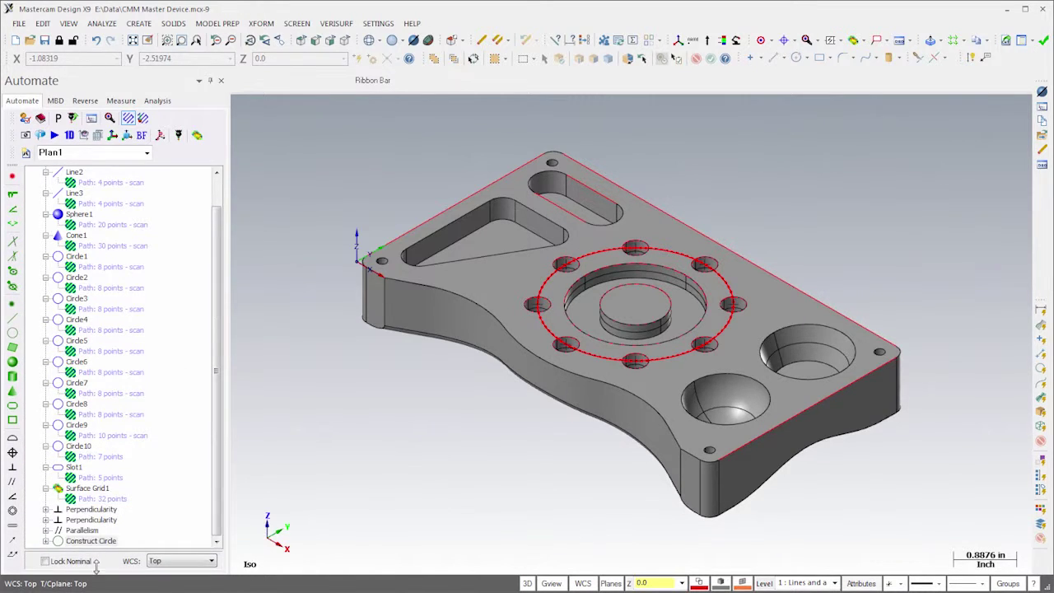
Step: Open the Report Manager and review the Circle3, Circle7 and Circle10 values
left_click(92, 120)
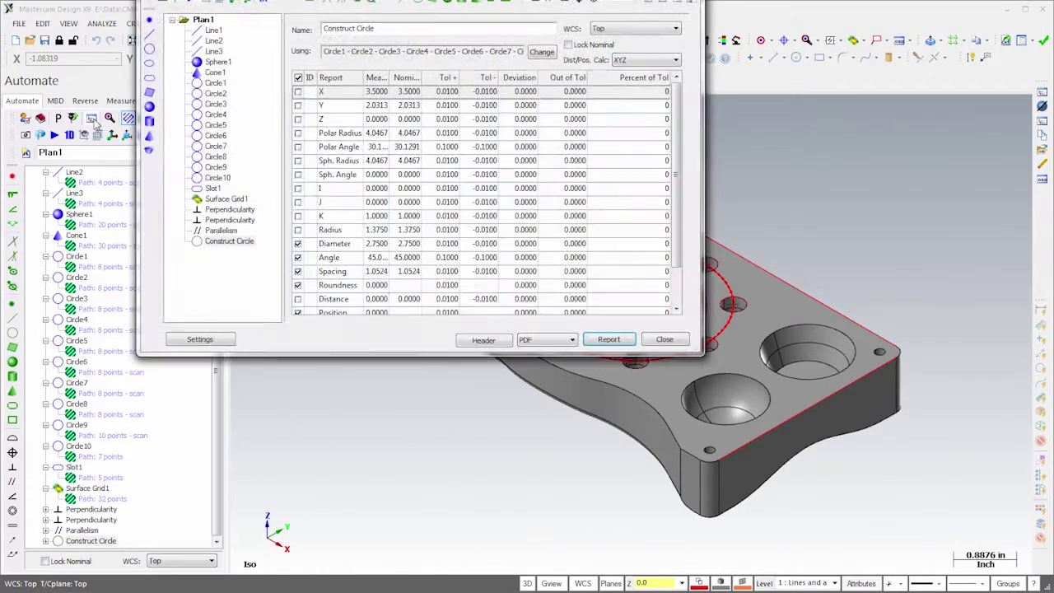
left_click_drag(291, 2, 352, 136)
left_click(276, 253)
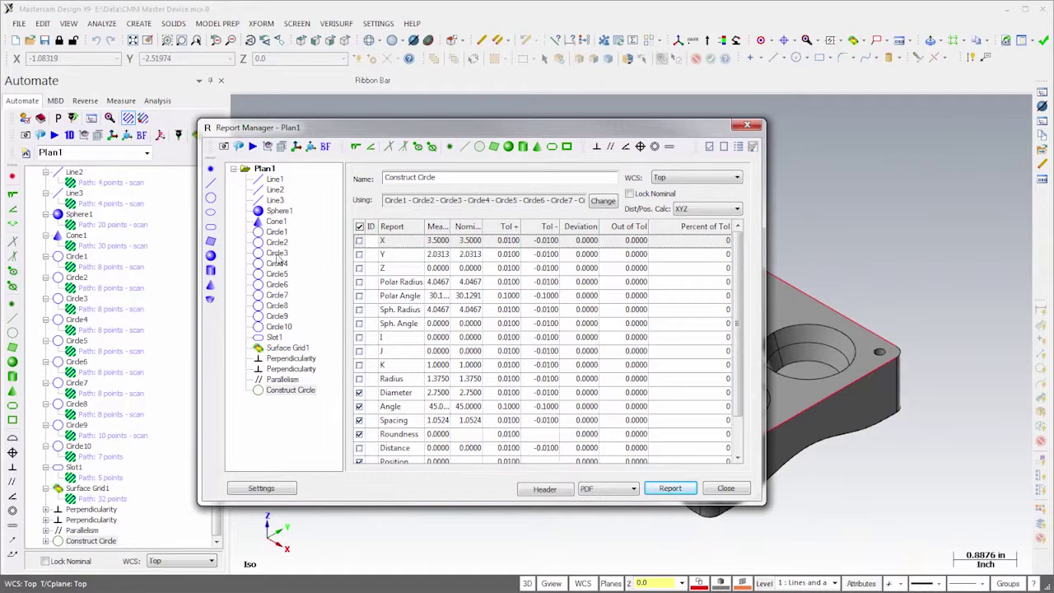
left_click(276, 295)
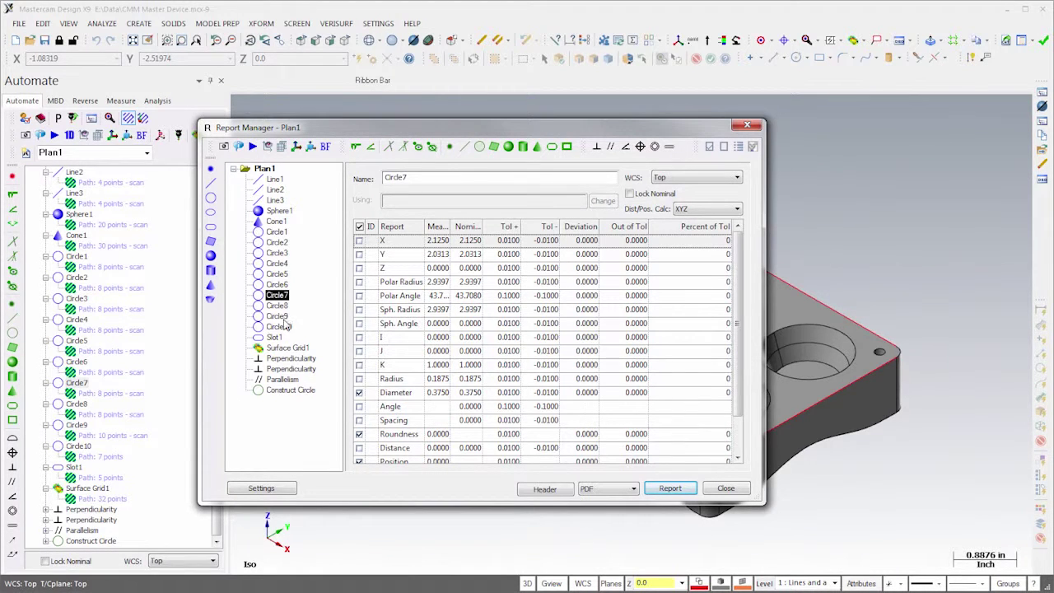
left_click(280, 327)
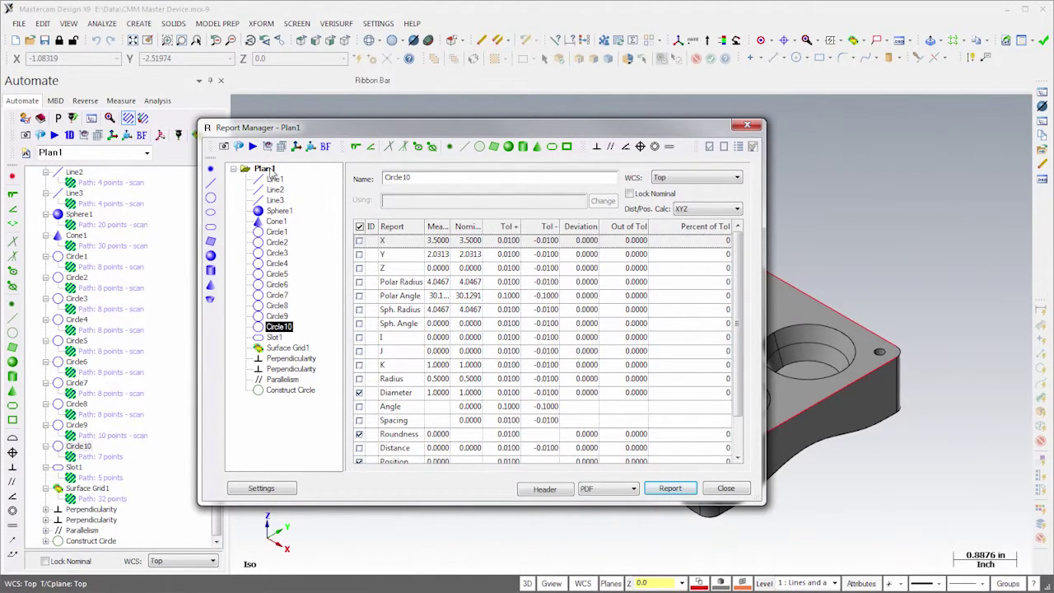
Step: Clear measured data for all plan items, keep PDF output, and close the manager
right_click(271, 170)
left_click(312, 190)
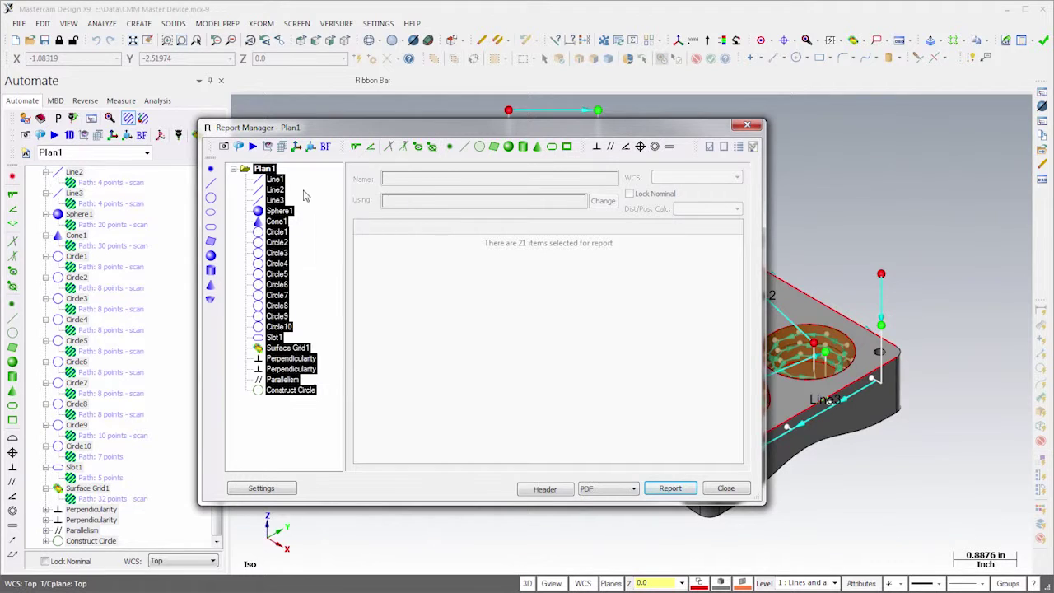
left_click(608, 489)
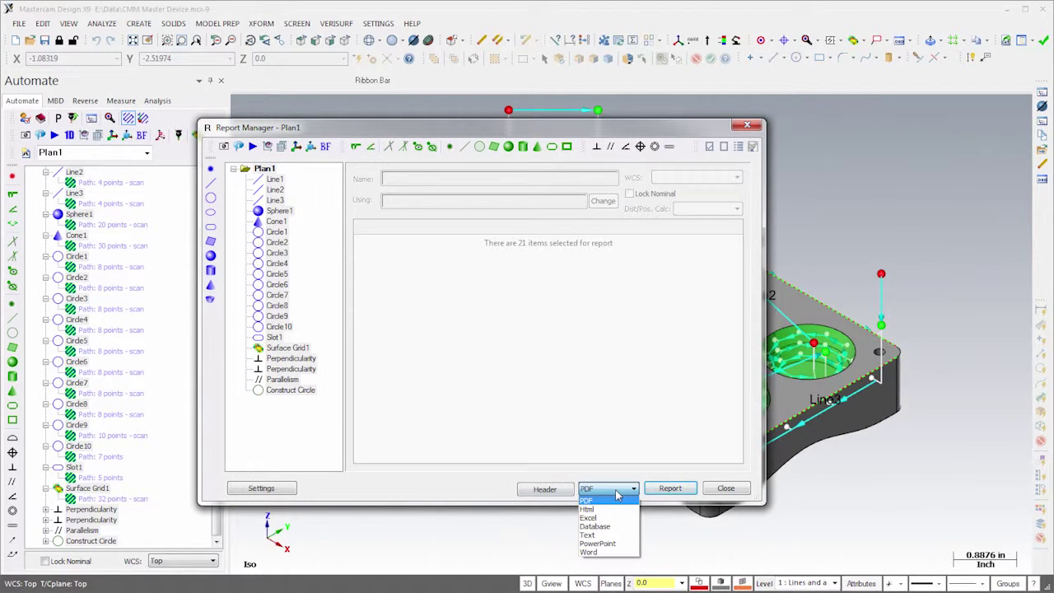
left_click(616, 499)
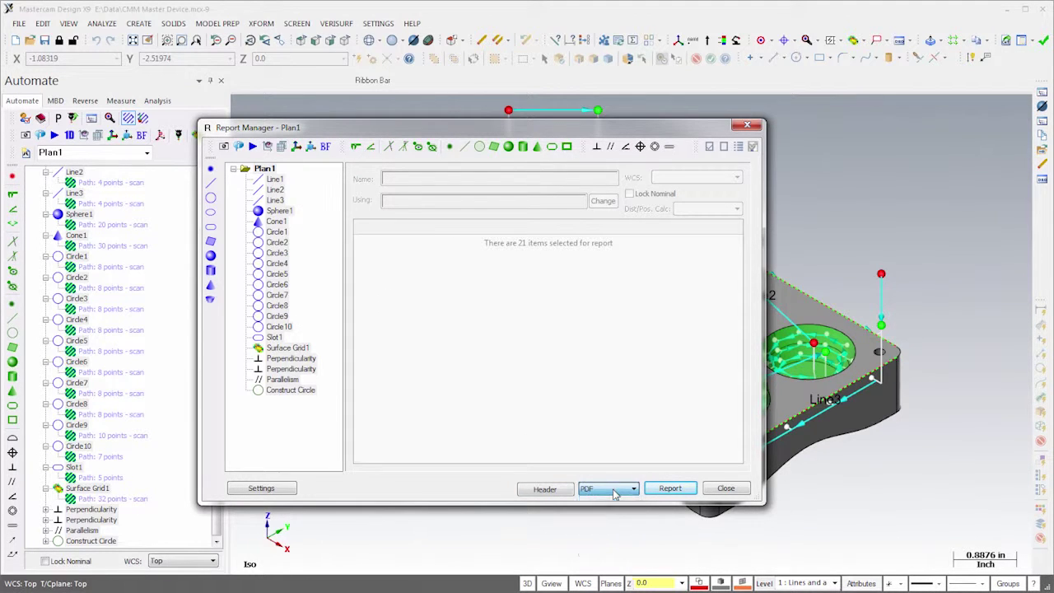
left_click(726, 488)
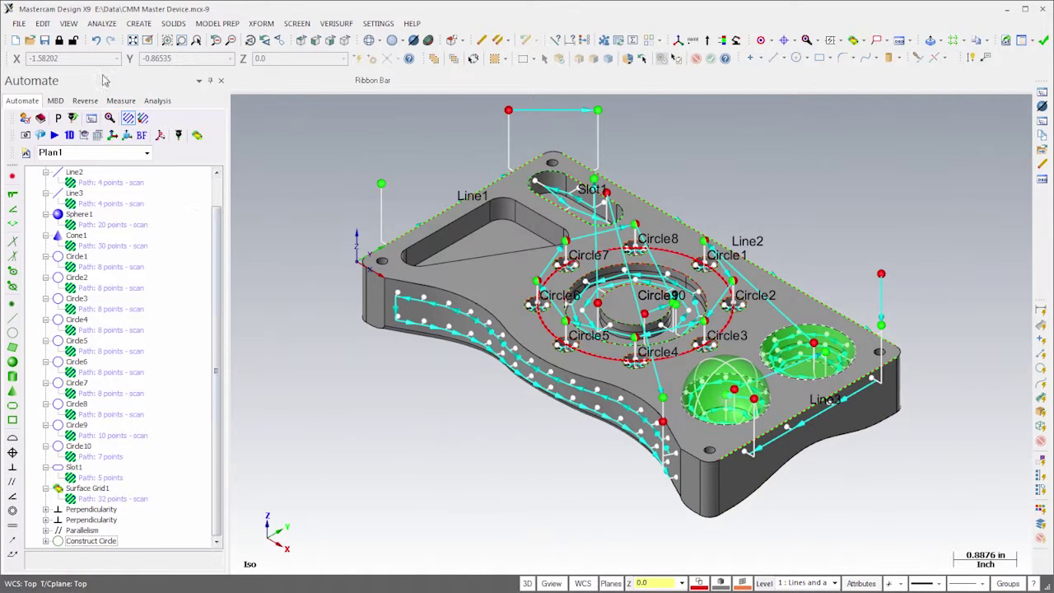
Step: Open the Module & Feature Protection settings from the toolbar lock icon
left_click(59, 42)
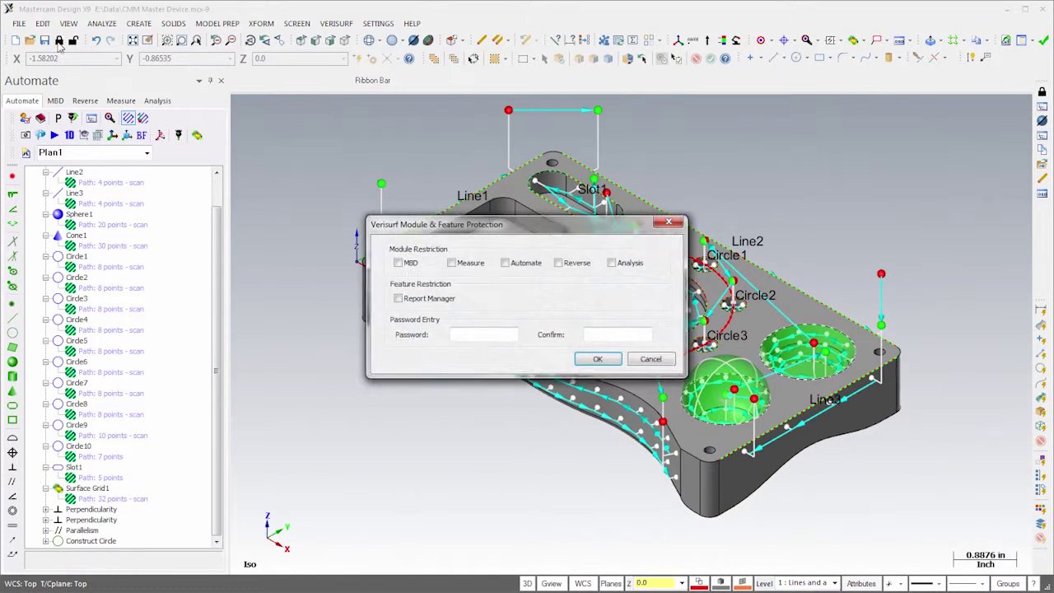